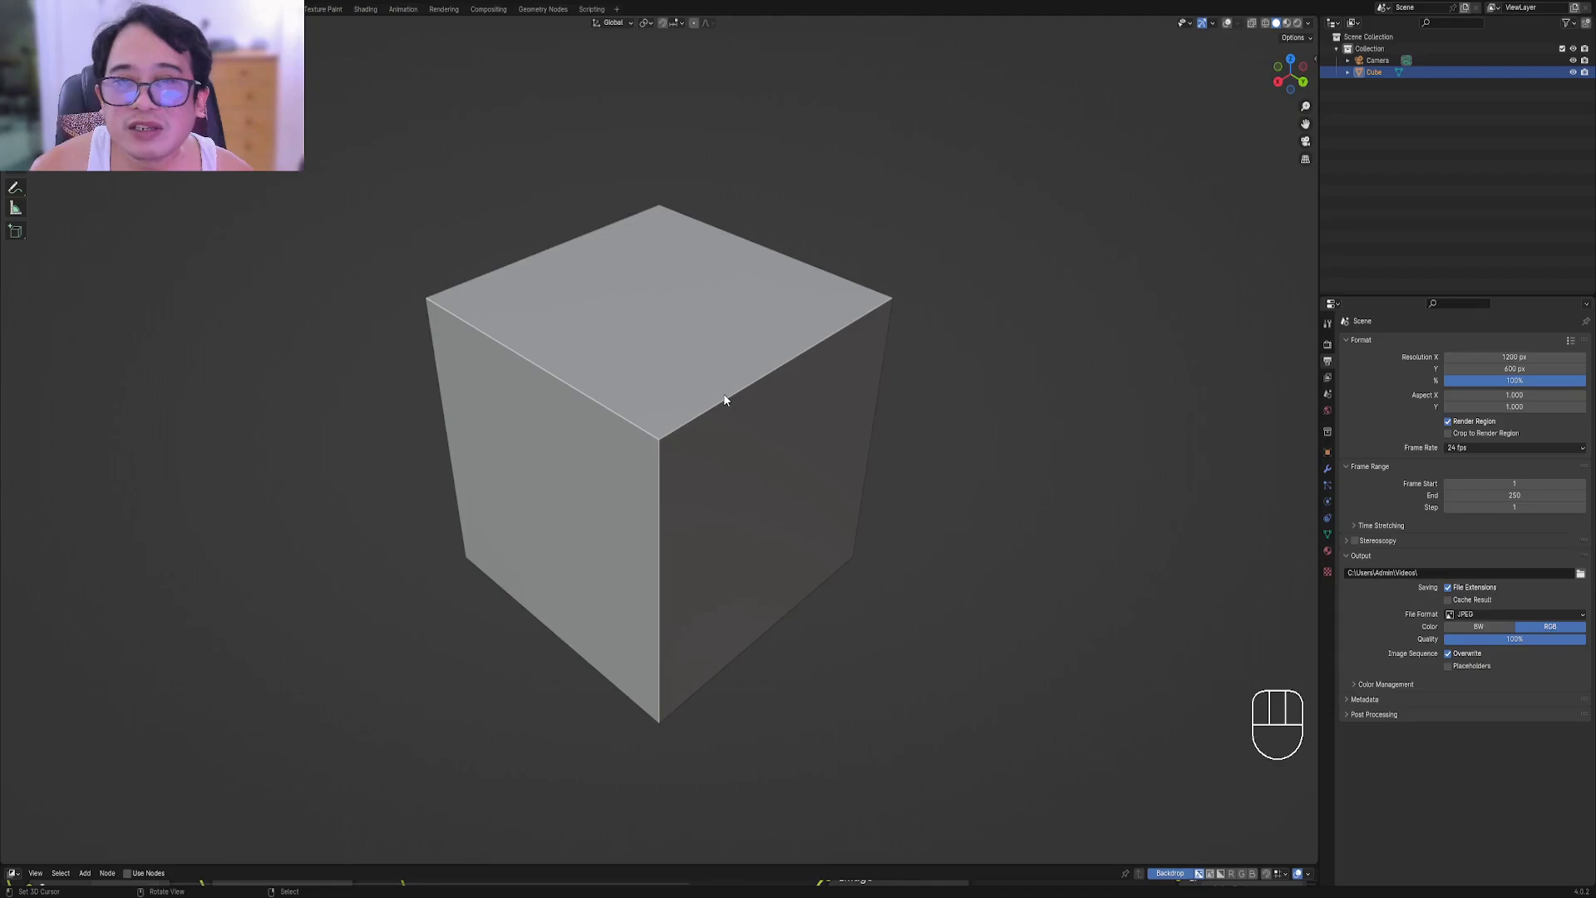
Select the cube and pick its top face in Edit Mode face-select, orbiting to check it
right_click(723, 397)
key(Tab)
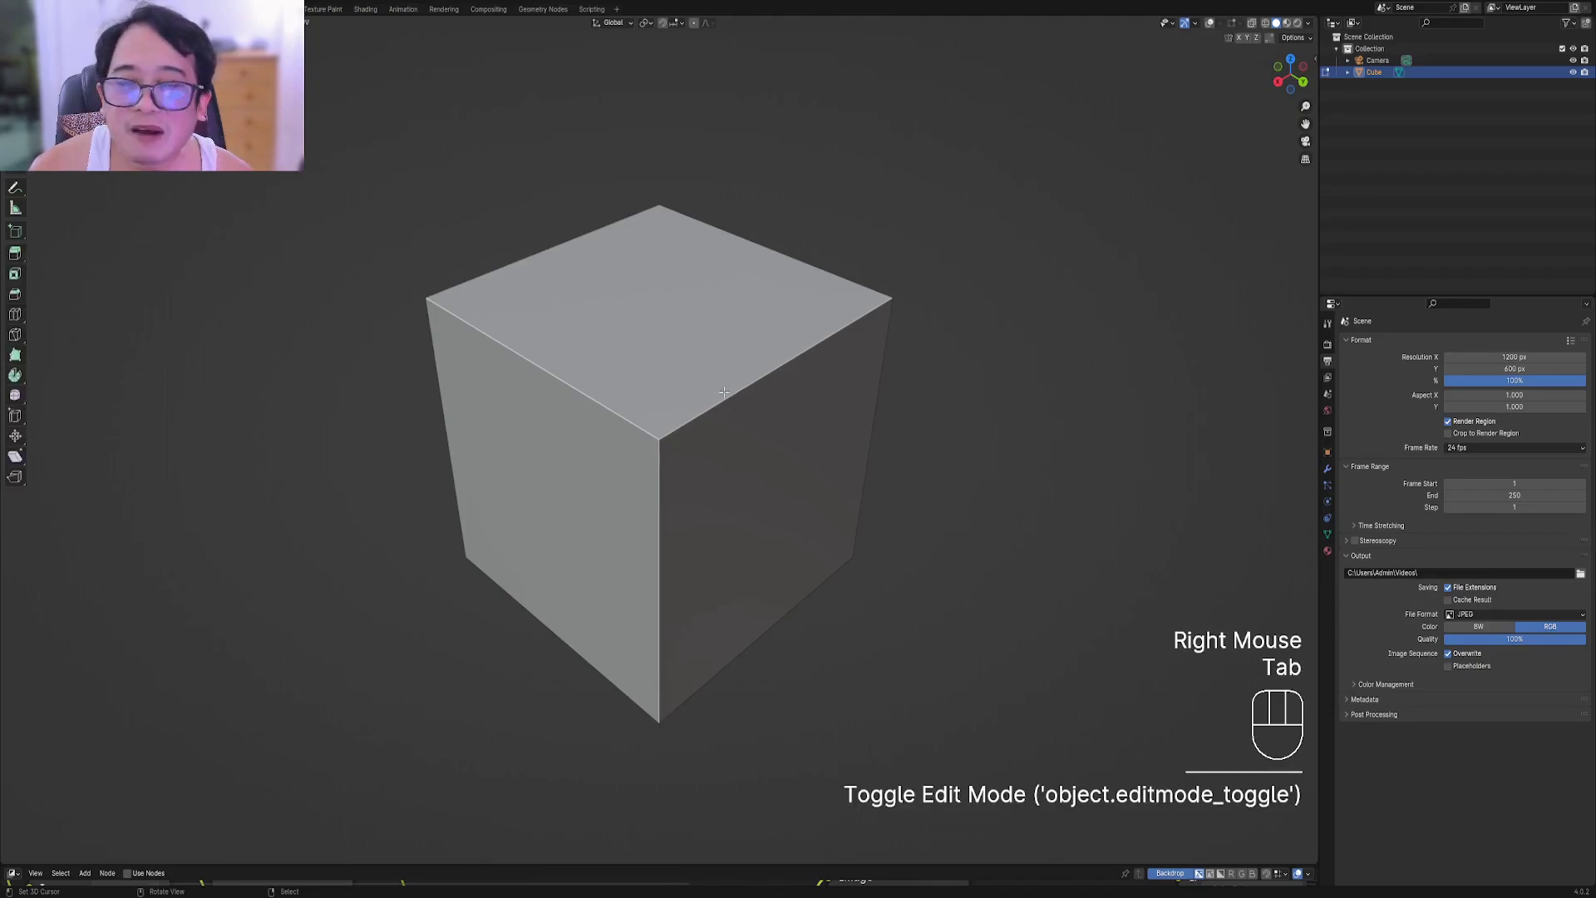
key(shift+alt+z)
key(3)
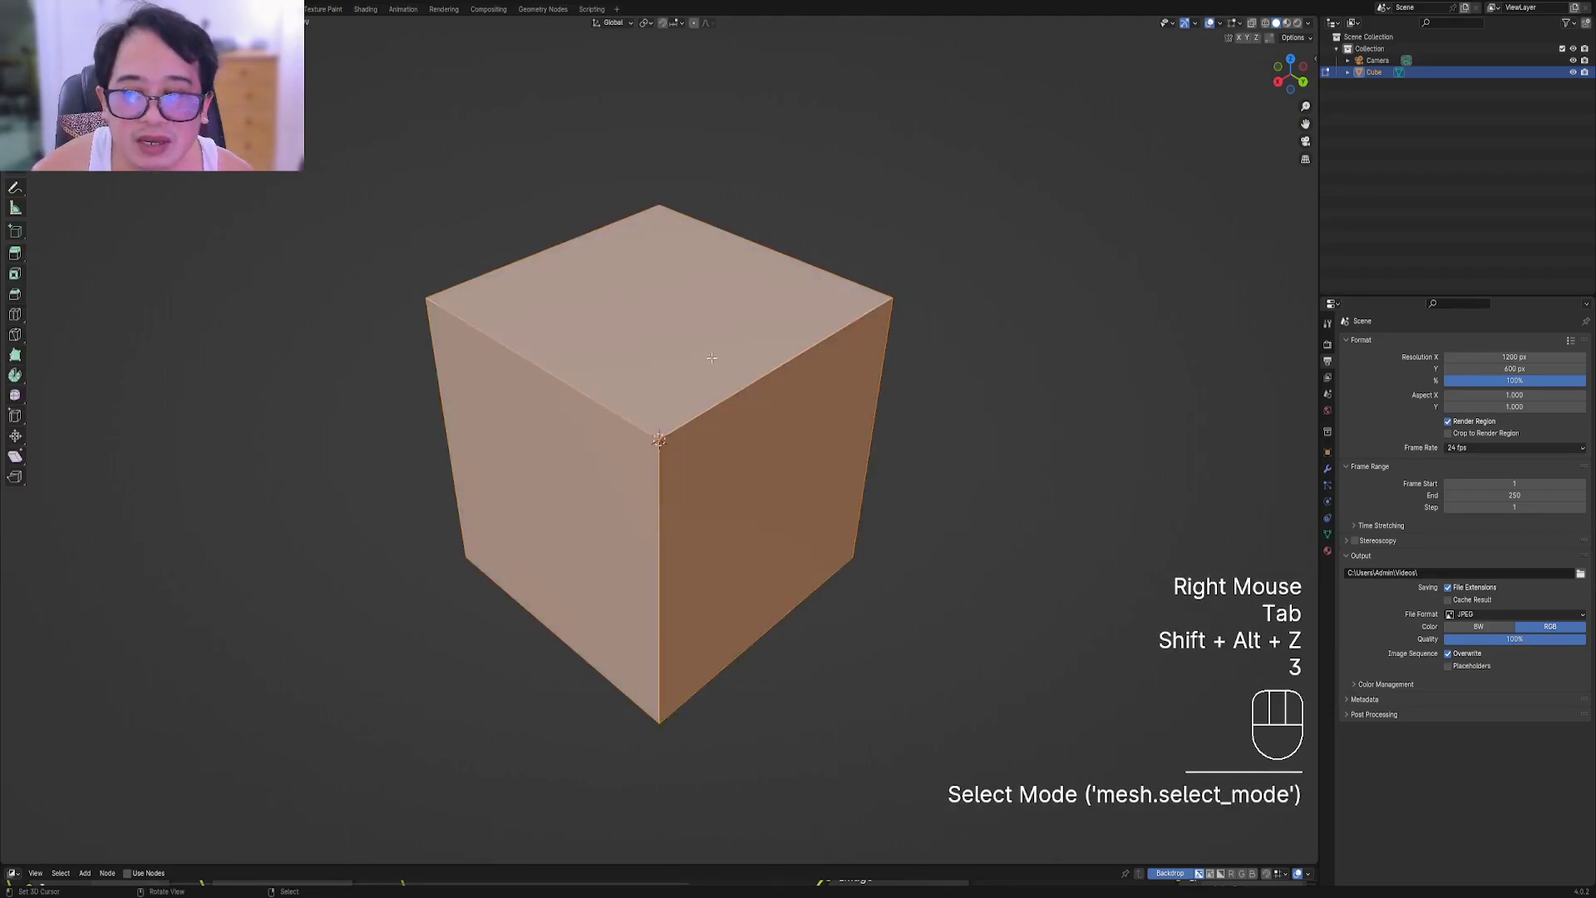
right_click(723, 392)
key(ctrl+r)
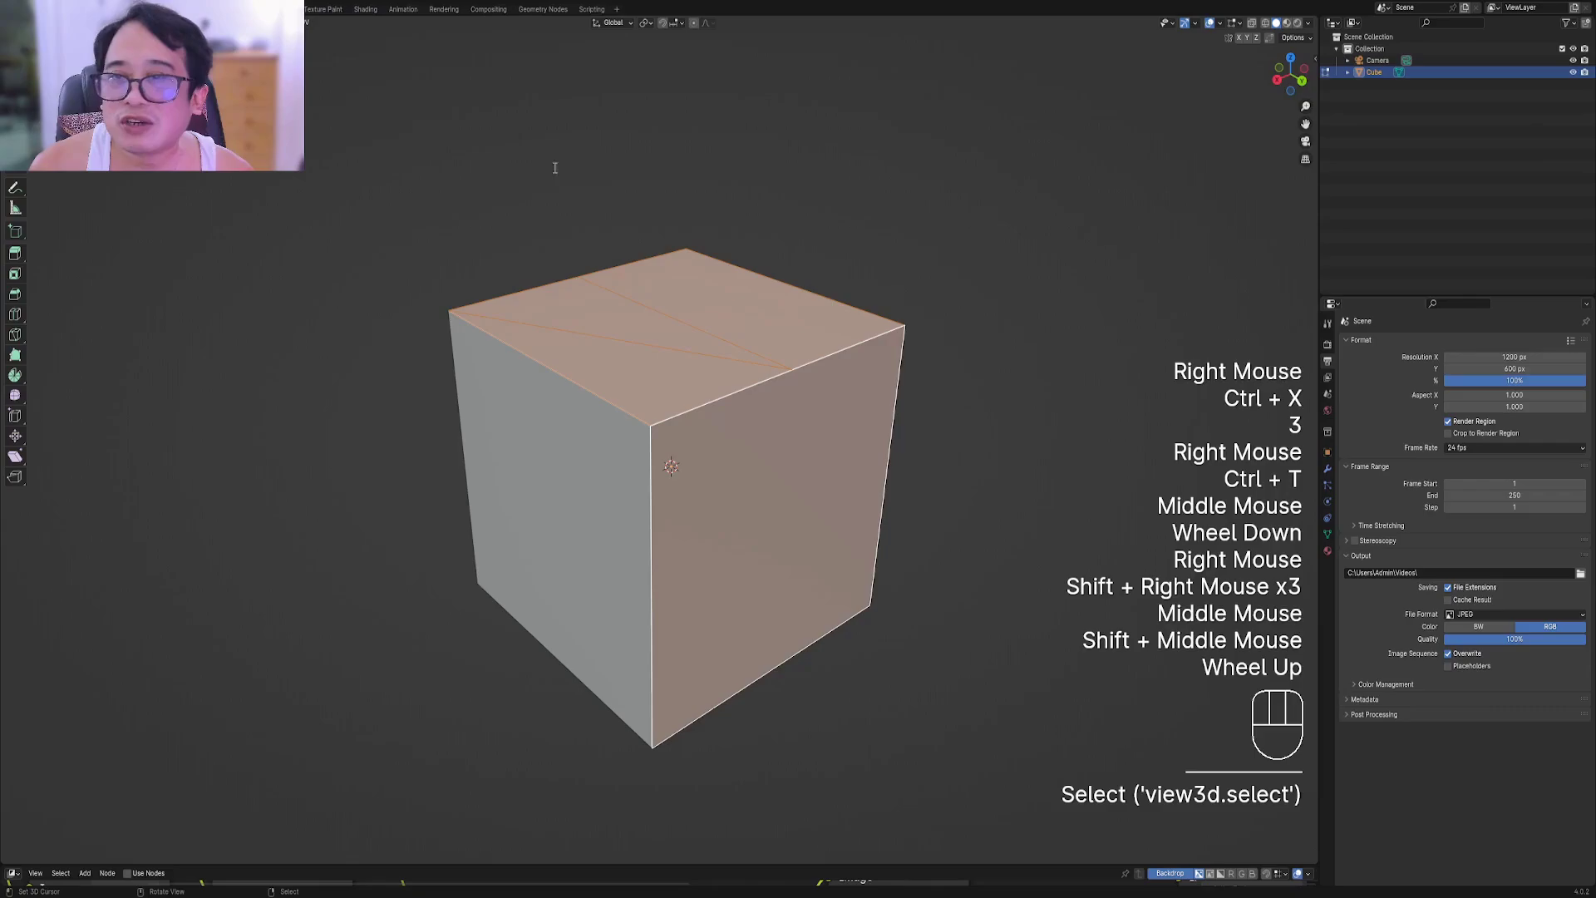
middle_drag(837, 367, 674, 364)
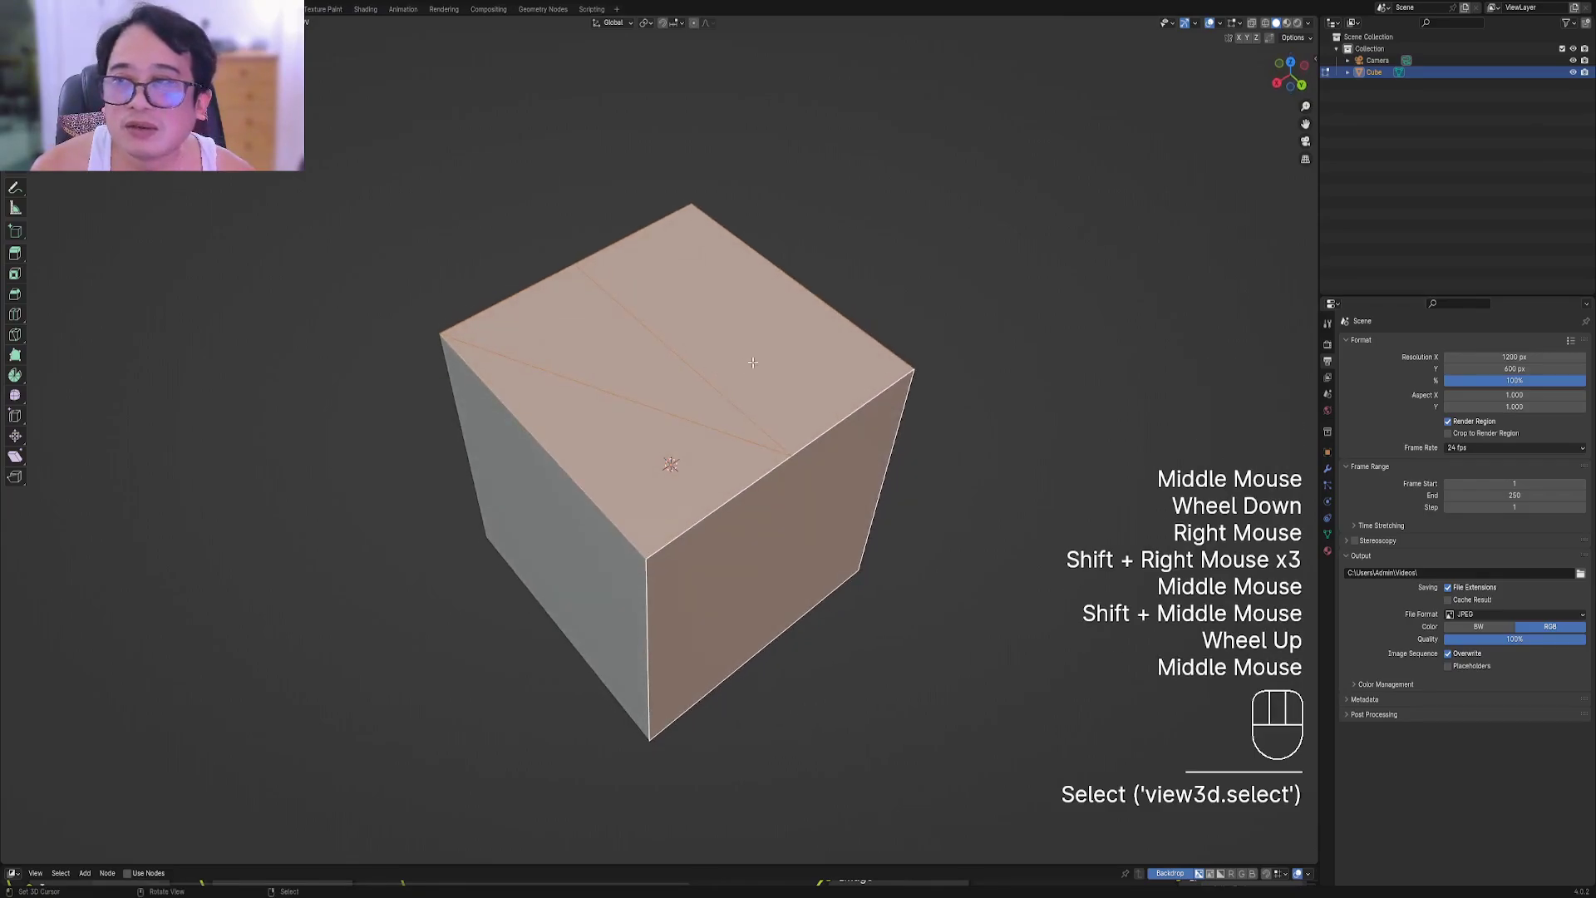
mouse_move(812, 475)
shift+middle_down()
mouse_move(806, 428)
mouse_move(766, 463)
mouse_move(776, 488)
mouse_move(754, 431)
shift+middle_up()
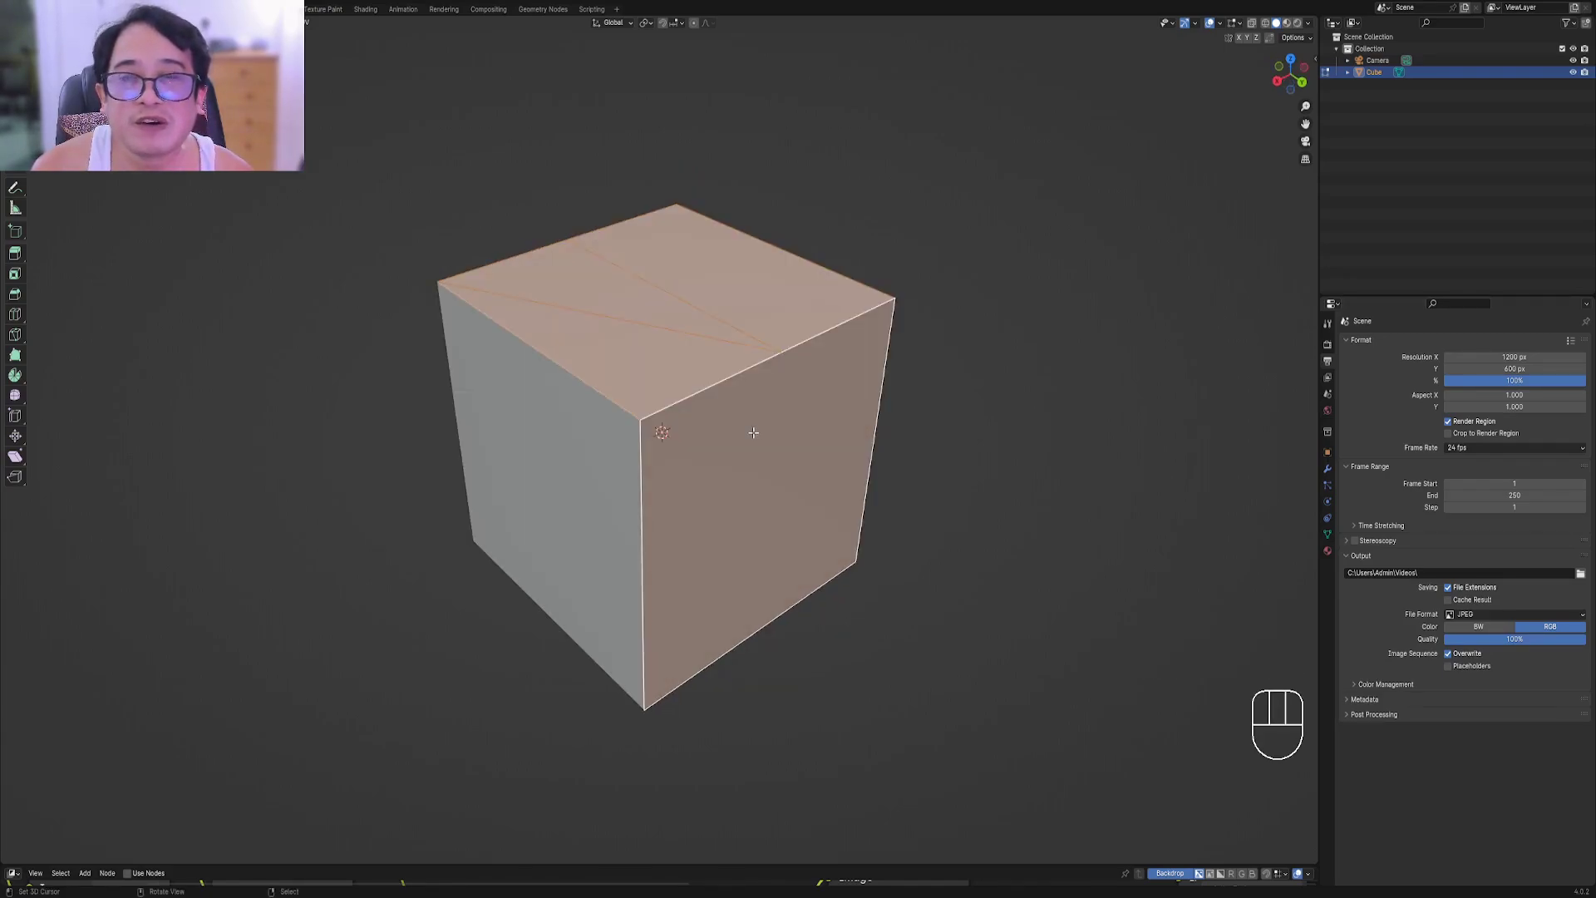
Generate Random Panels on the cube, adjust its subdivision, then select the Cube_RPanel object
key(Tab)
key(shift+q)
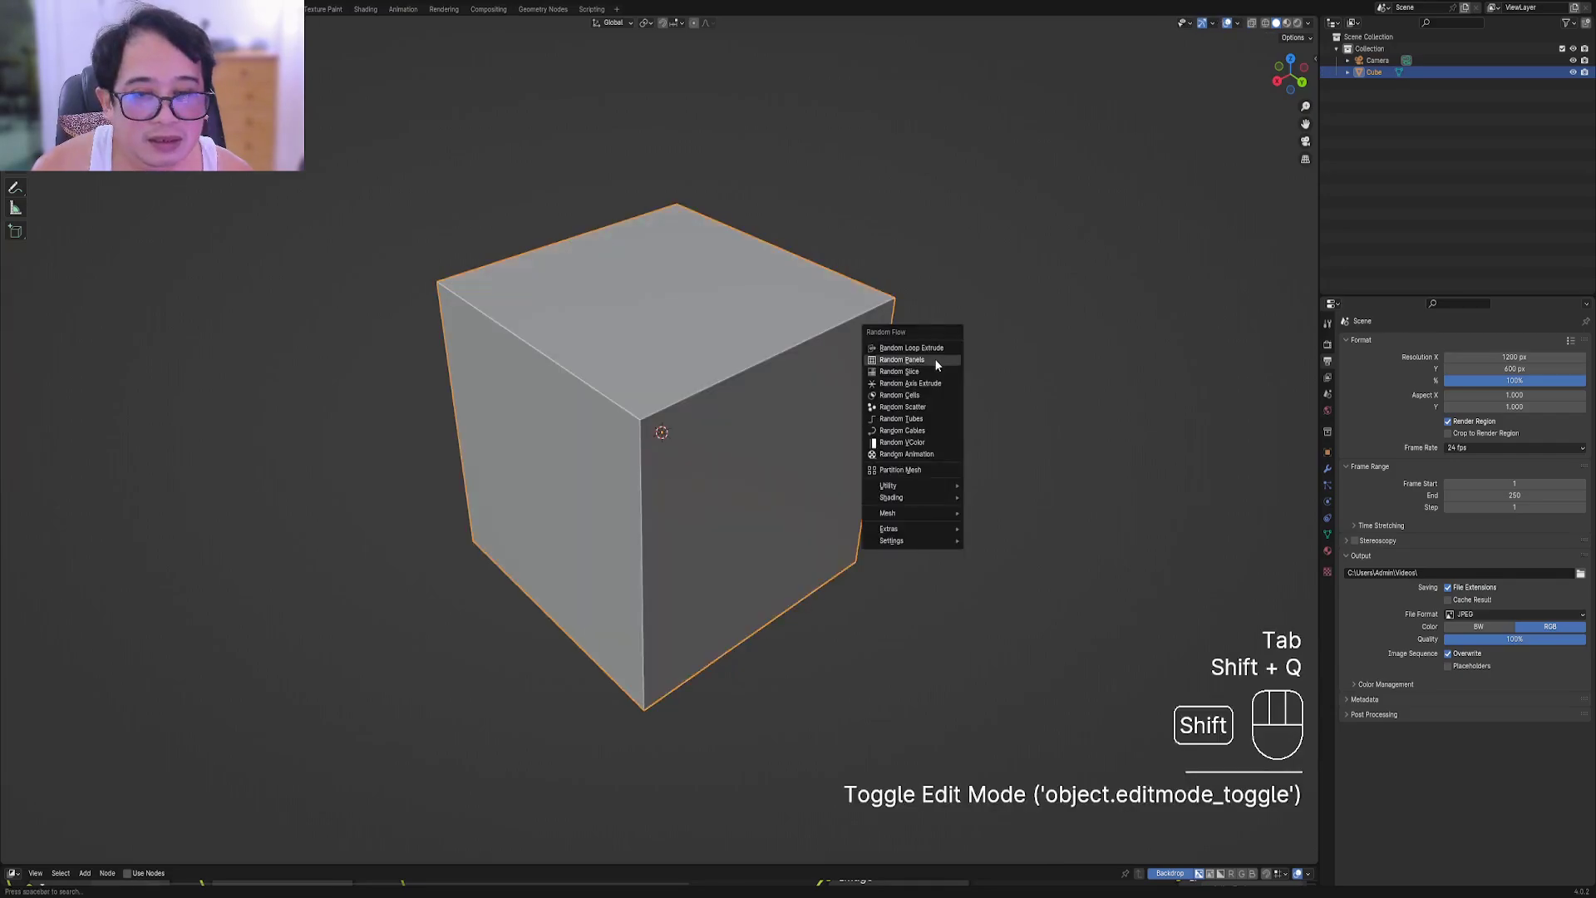
click(935, 359)
mouse_move(1017, 505)
ctrl+mouse_down()
mouse_move(1086, 553)
mouse_move(1024, 547)
ctrl+mouse_up()
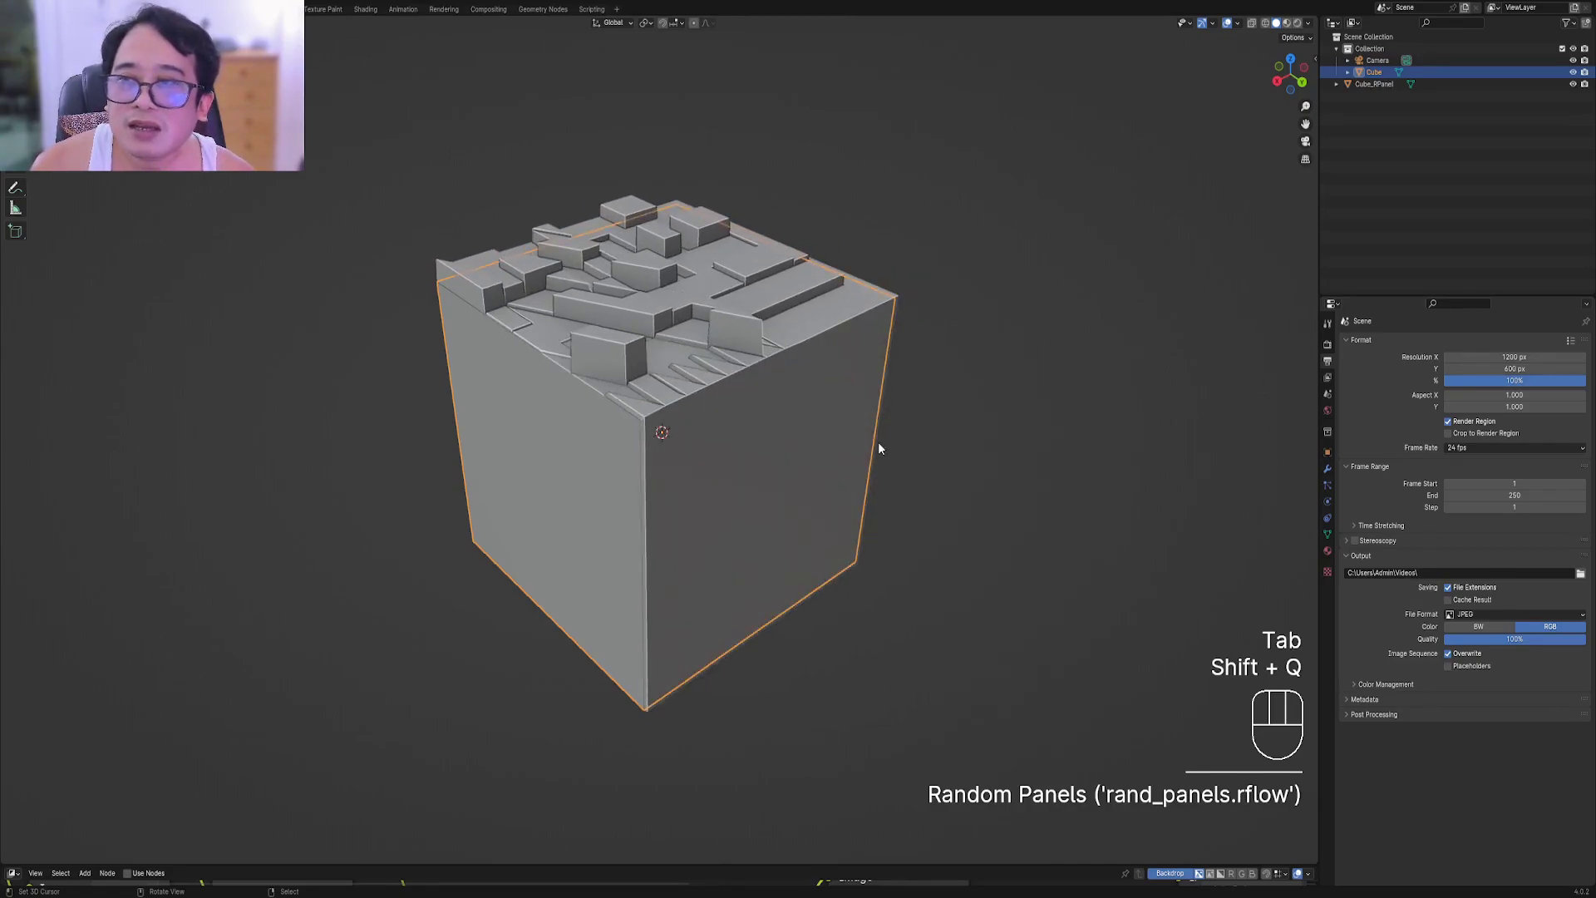
middle_drag(854, 440, 654, 472)
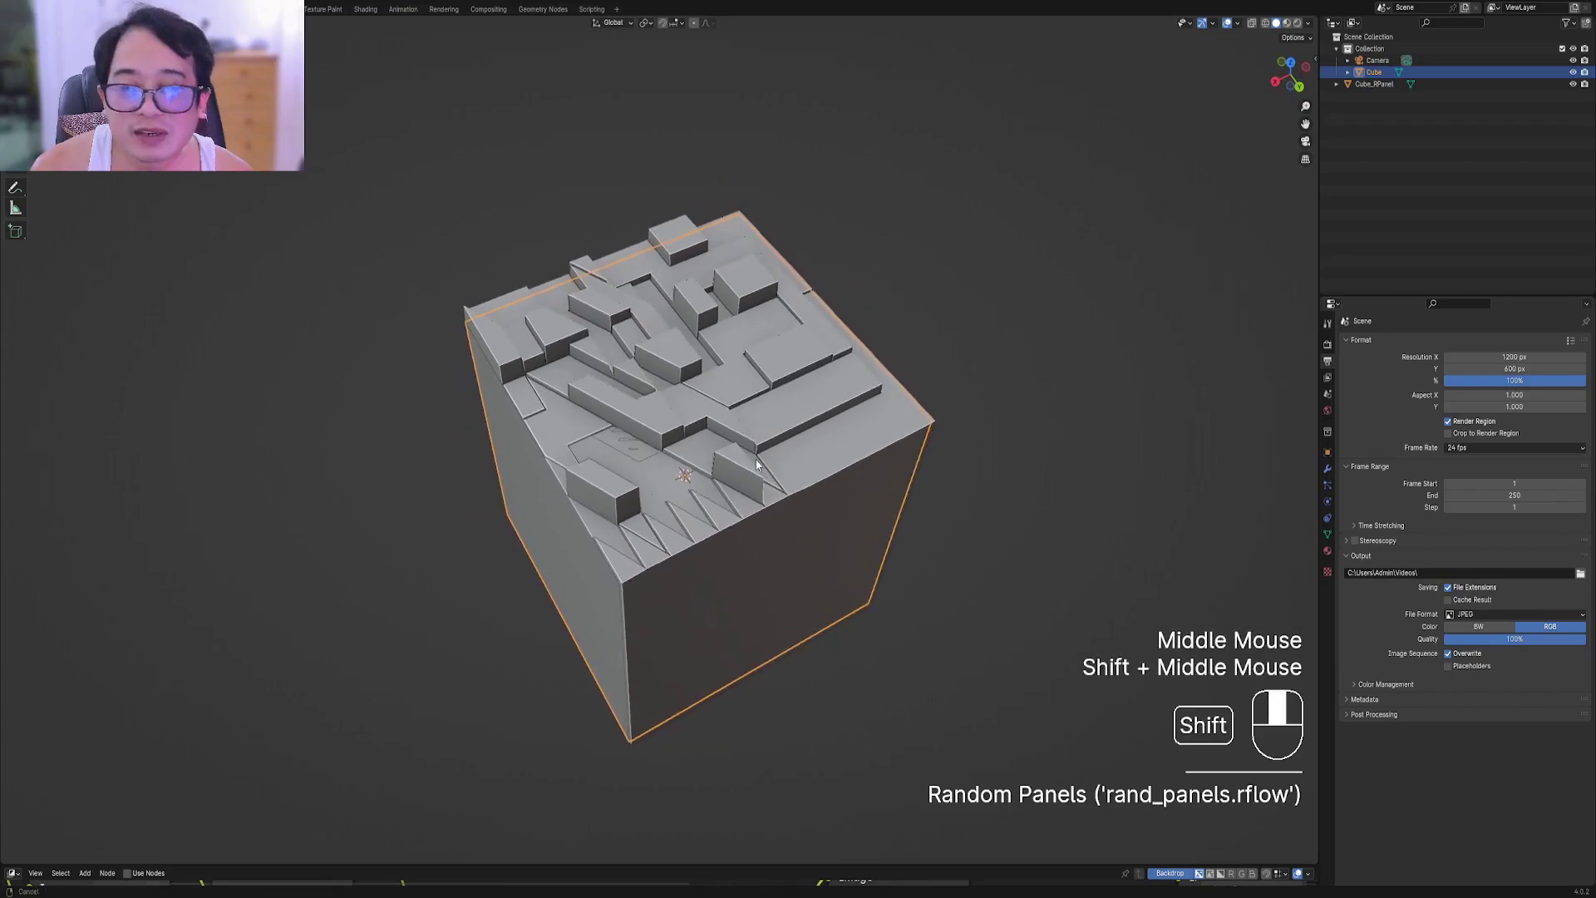
mouse_move(641, 364)
shift+middle_down()
mouse_move(740, 420)
mouse_move(778, 413)
shift+middle_up()
right_click(778, 413)
Delete the Cube_RPanel object and return the cube to Edit Mode
key(x)
right_click(778, 413)
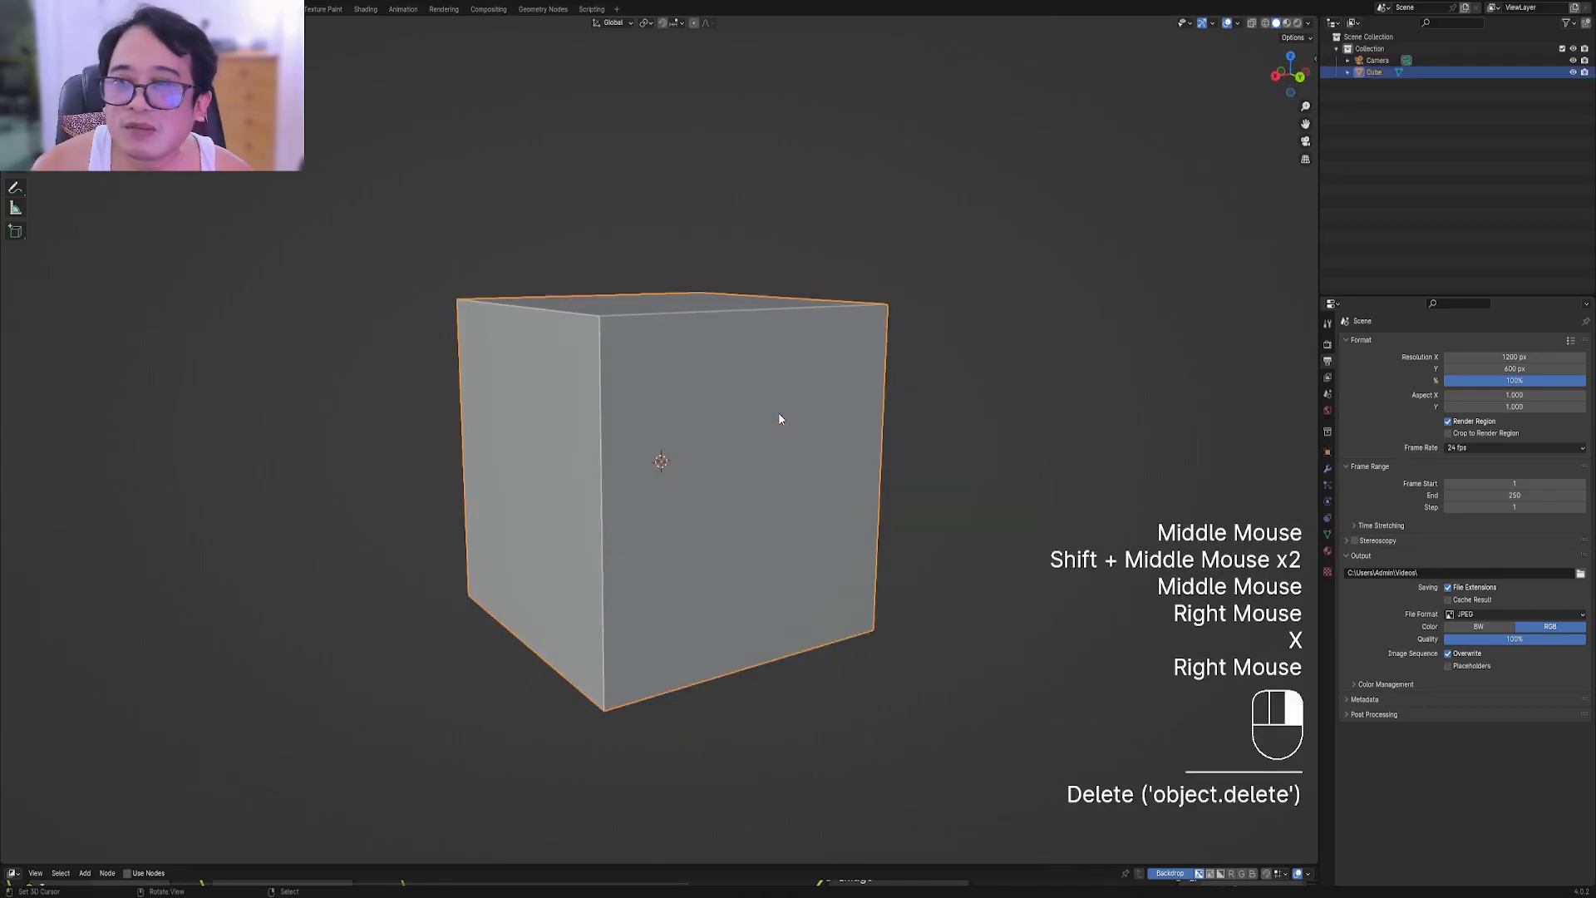
key(Tab)
Select the cube's front face in face-select mode and orbit to view the opened box
middle_drag(778, 412, 780, 439)
key(3)
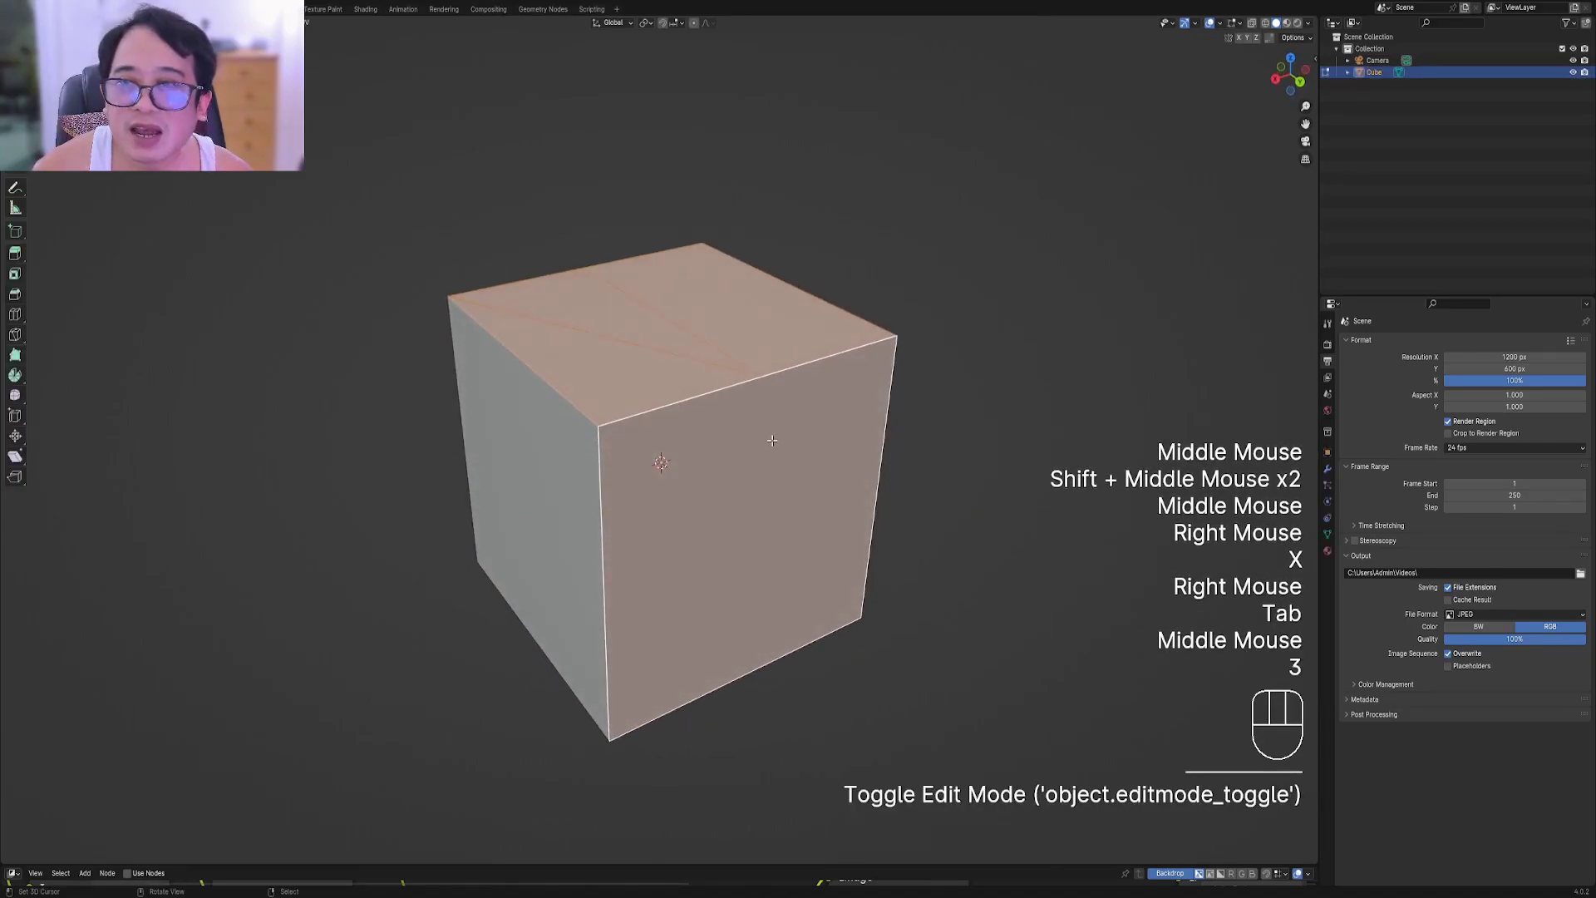
right_click(772, 441)
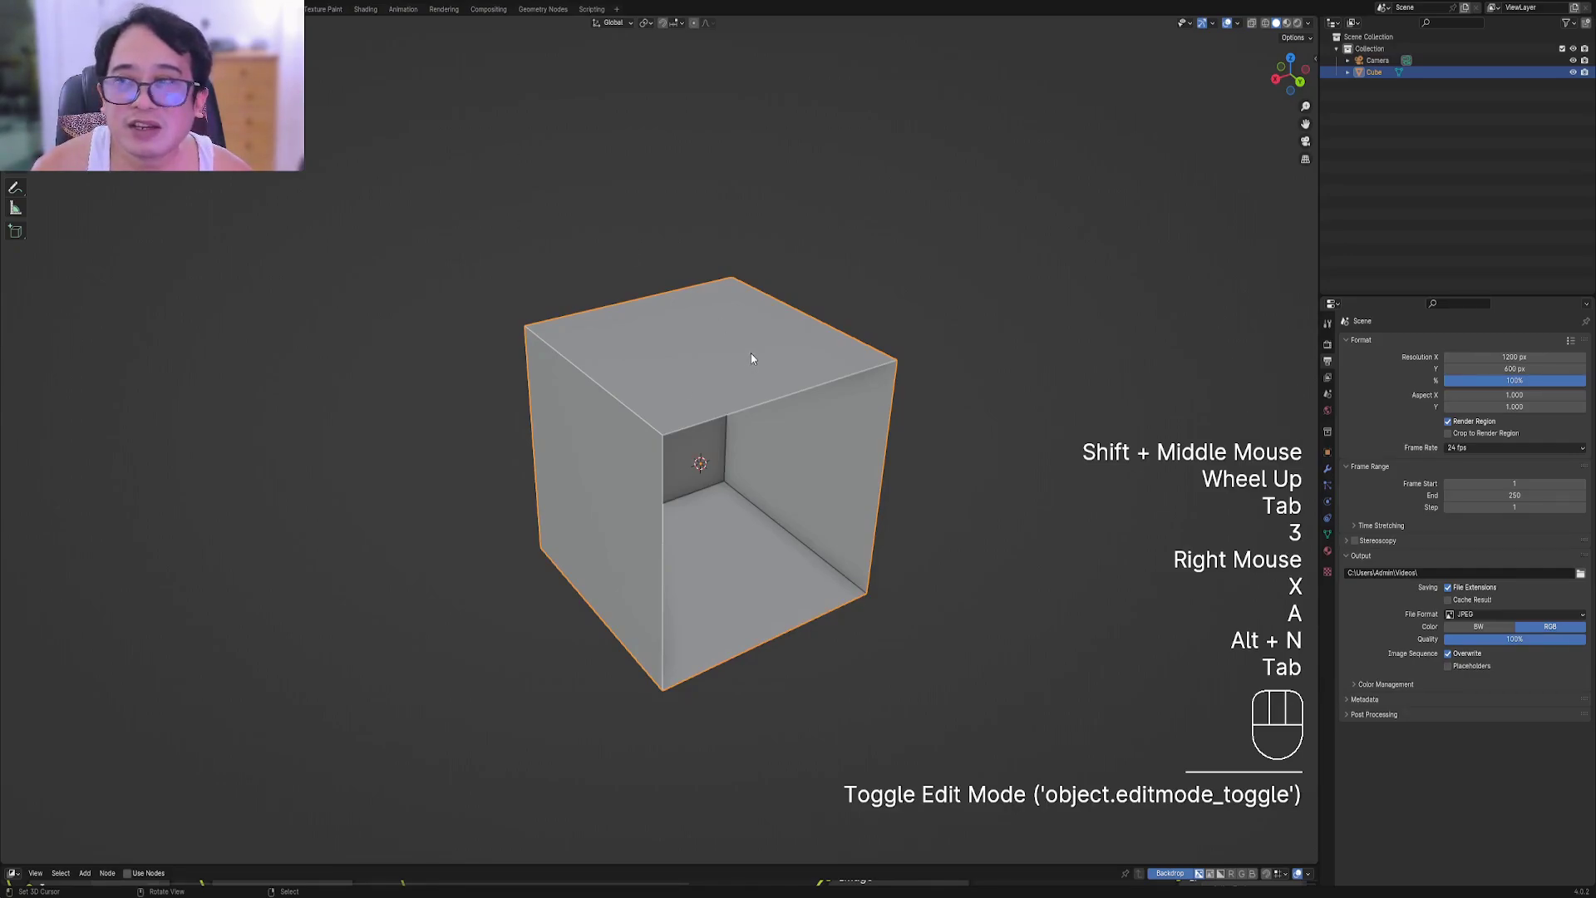
middle_drag(752, 359, 756, 416)
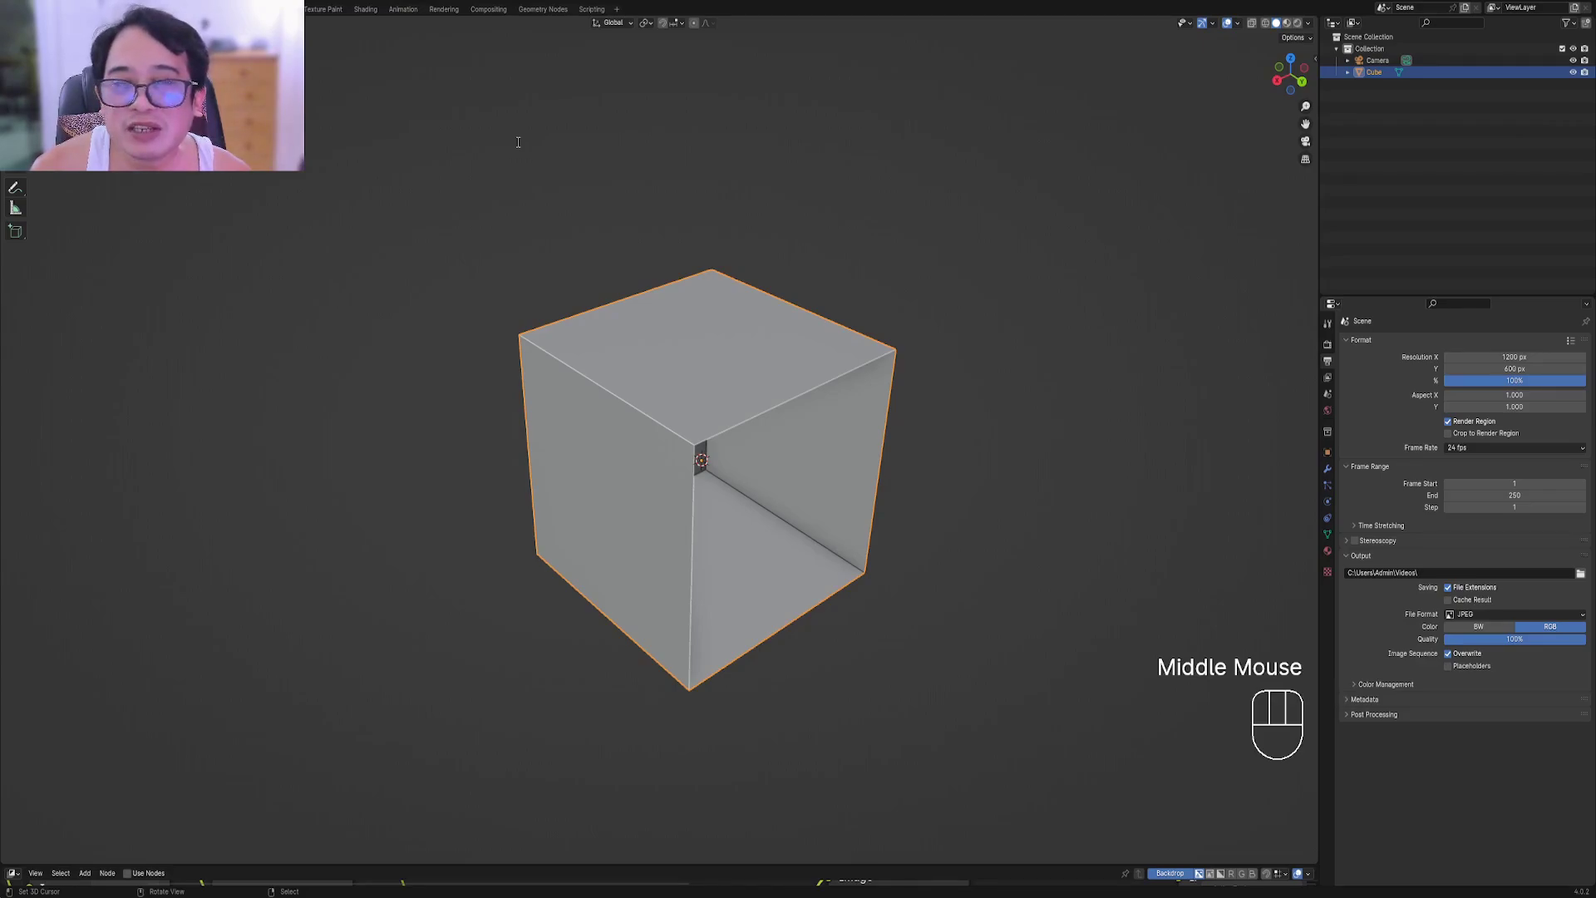
mouse_move(518, 142)
middle_down()
mouse_move(895, 460)
mouse_move(853, 420)
middle_up()
Run Random Panels on the open cube with 10 subdivision cuts and Depth Min 0.0780
key(Tab)
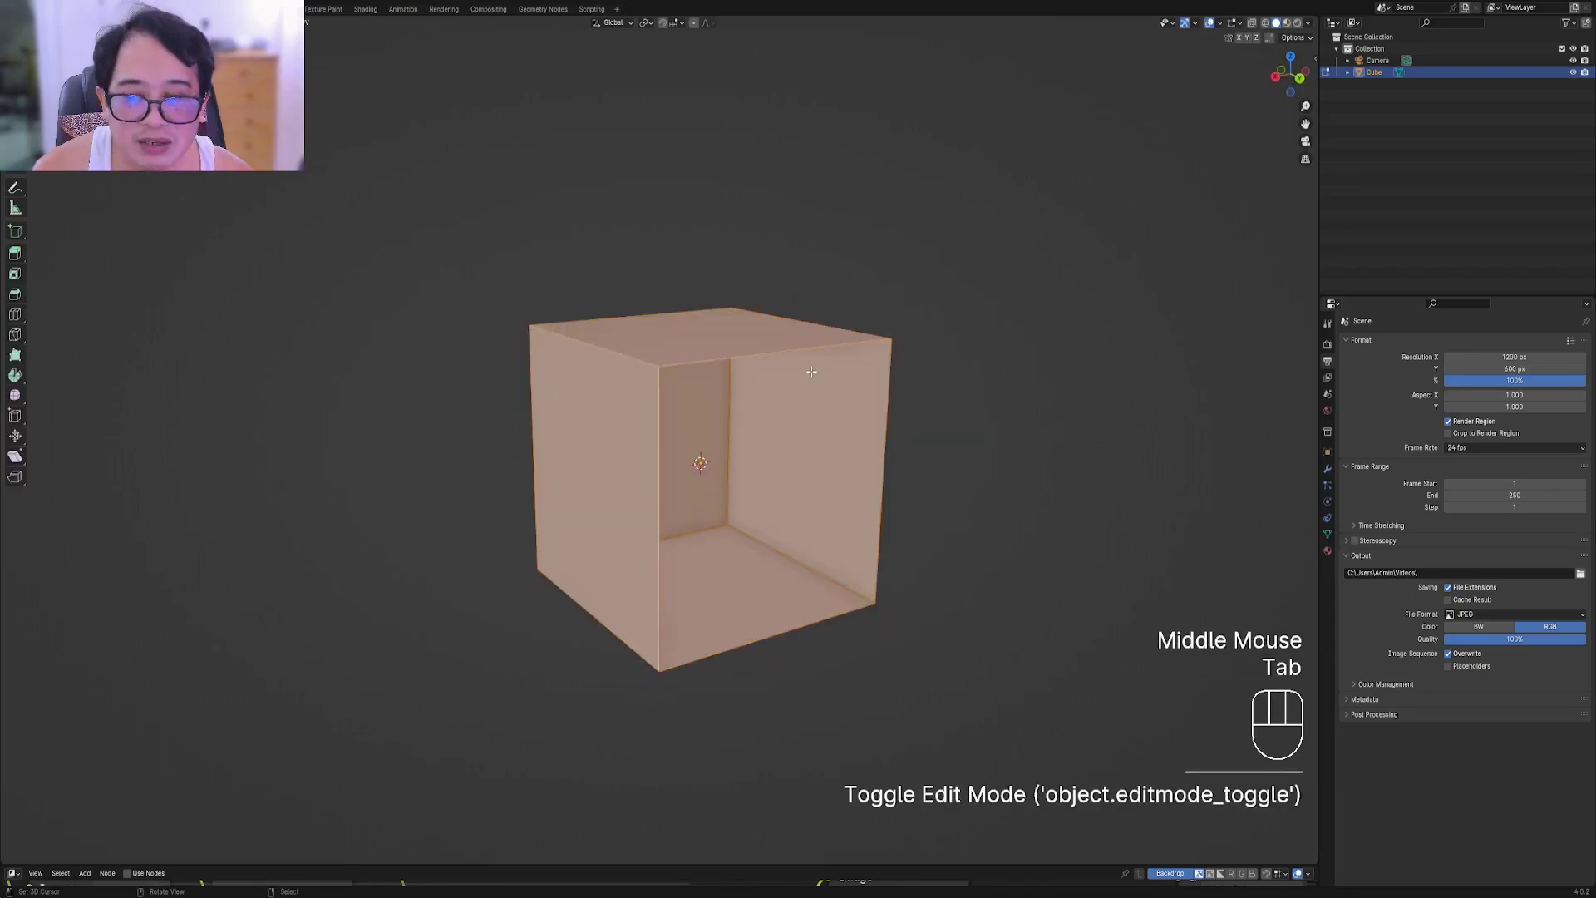
key(shift+q)
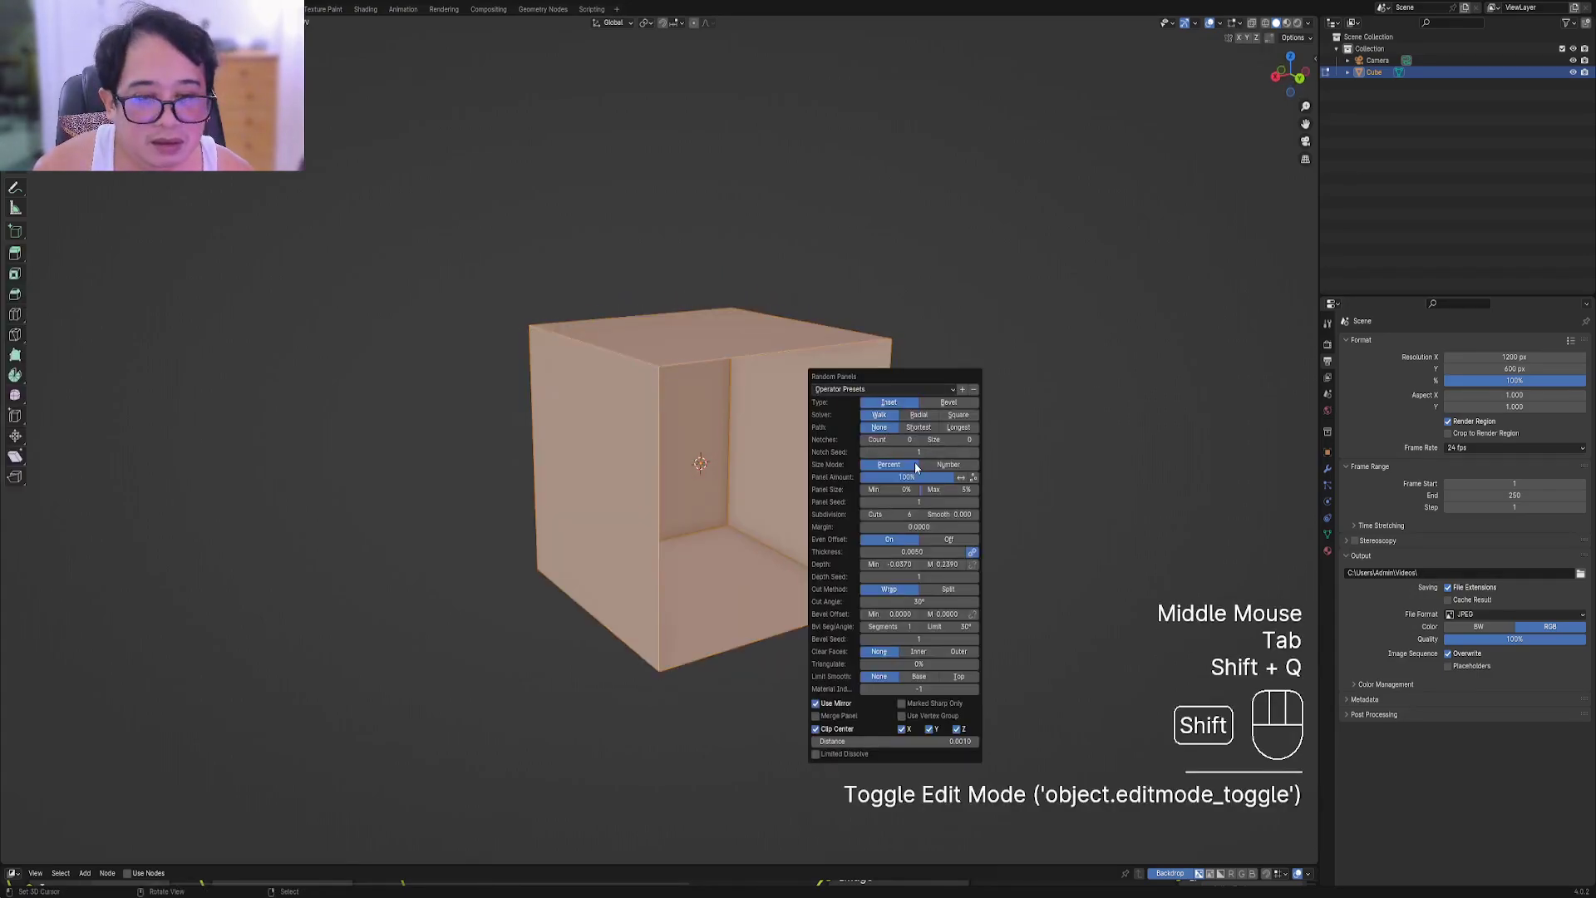
ctrl+scroll(894, 515, up, 4)
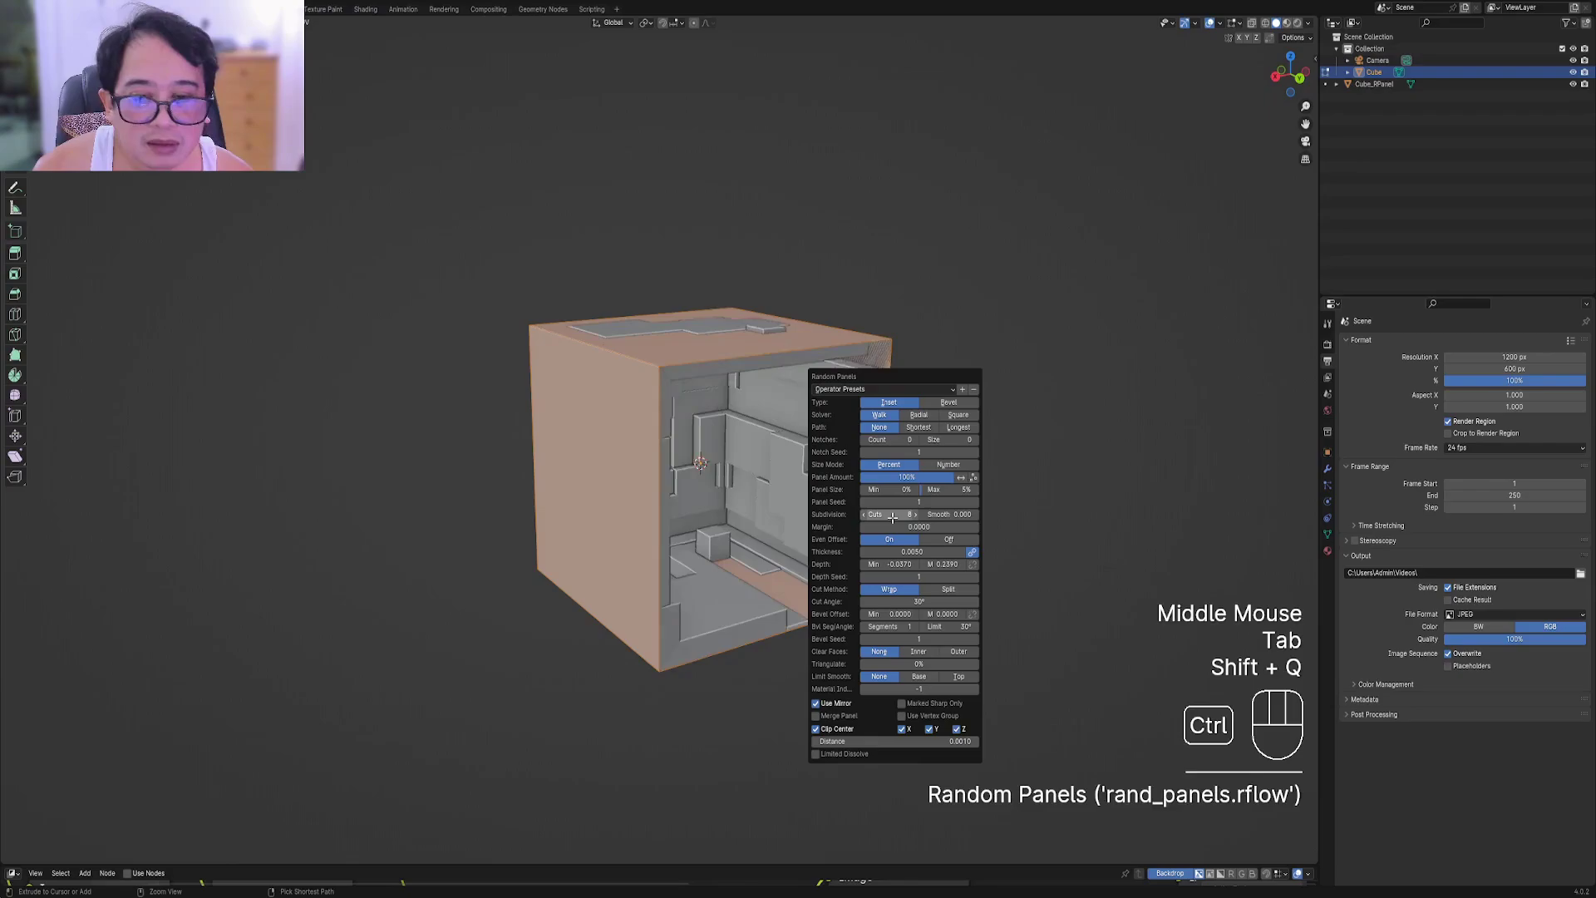
mouse_move(891, 564)
mouse_down()
mouse_move(950, 567)
mouse_move(879, 564)
mouse_up()
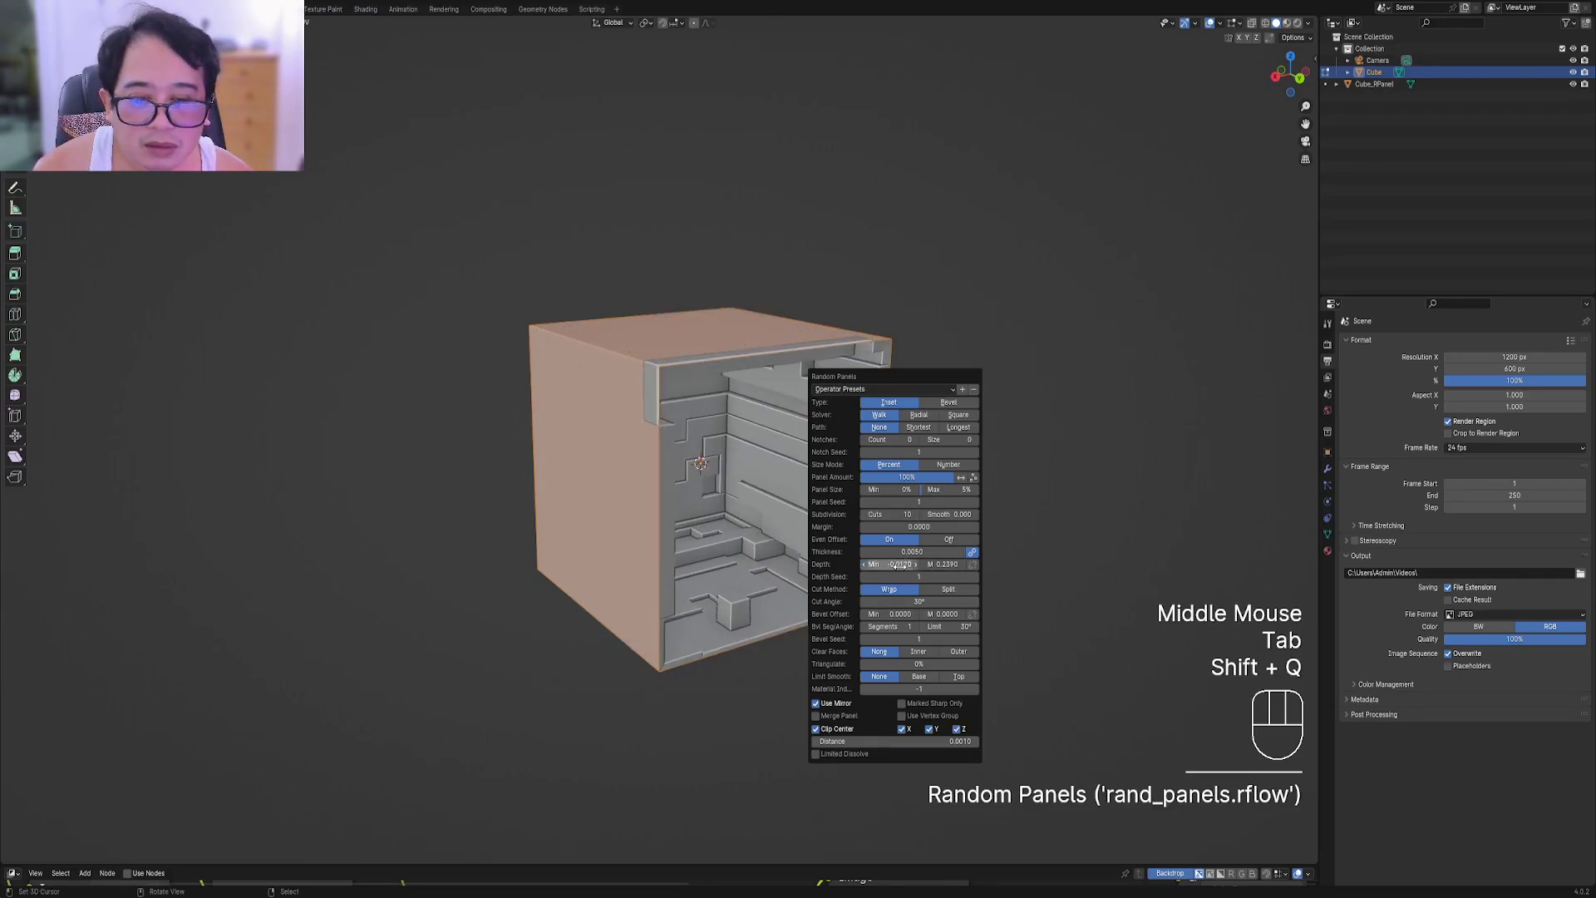
mouse_move(919, 564)
middle_down()
mouse_move(824, 518)
mouse_move(869, 554)
mouse_move(846, 551)
middle_up()
Delete the Cube_RPanel object and reselect the hollow cube
key(Tab)
right_click(819, 488)
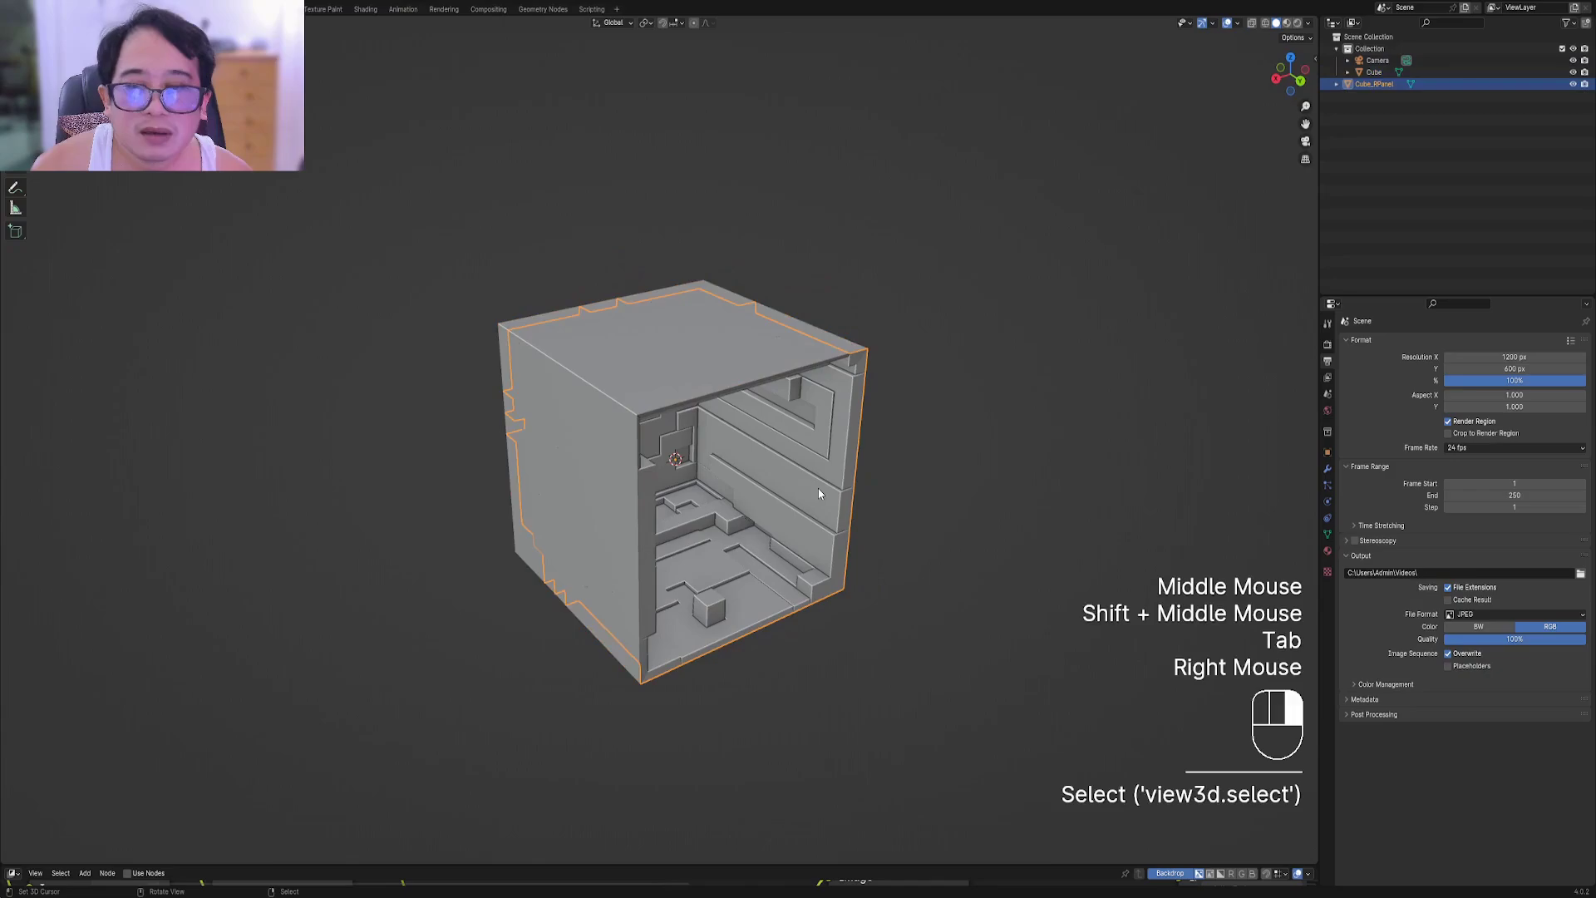
key(x)
click(819, 490)
right_click(743, 381)
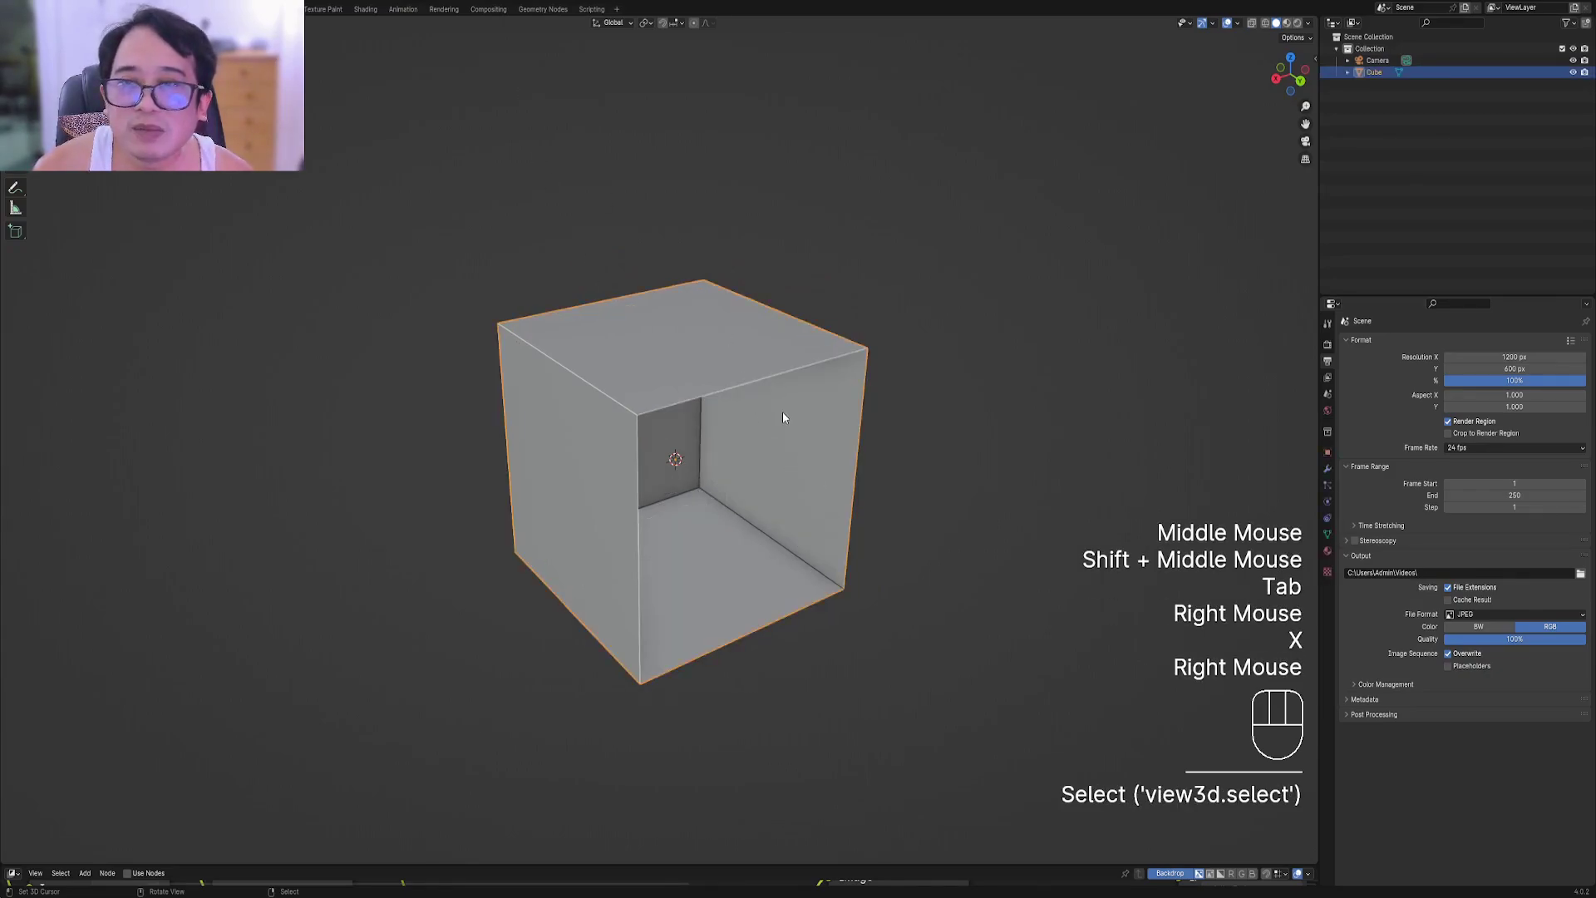
Recalculate the hollow cube's face normals and return to Object Mode
key(Tab)
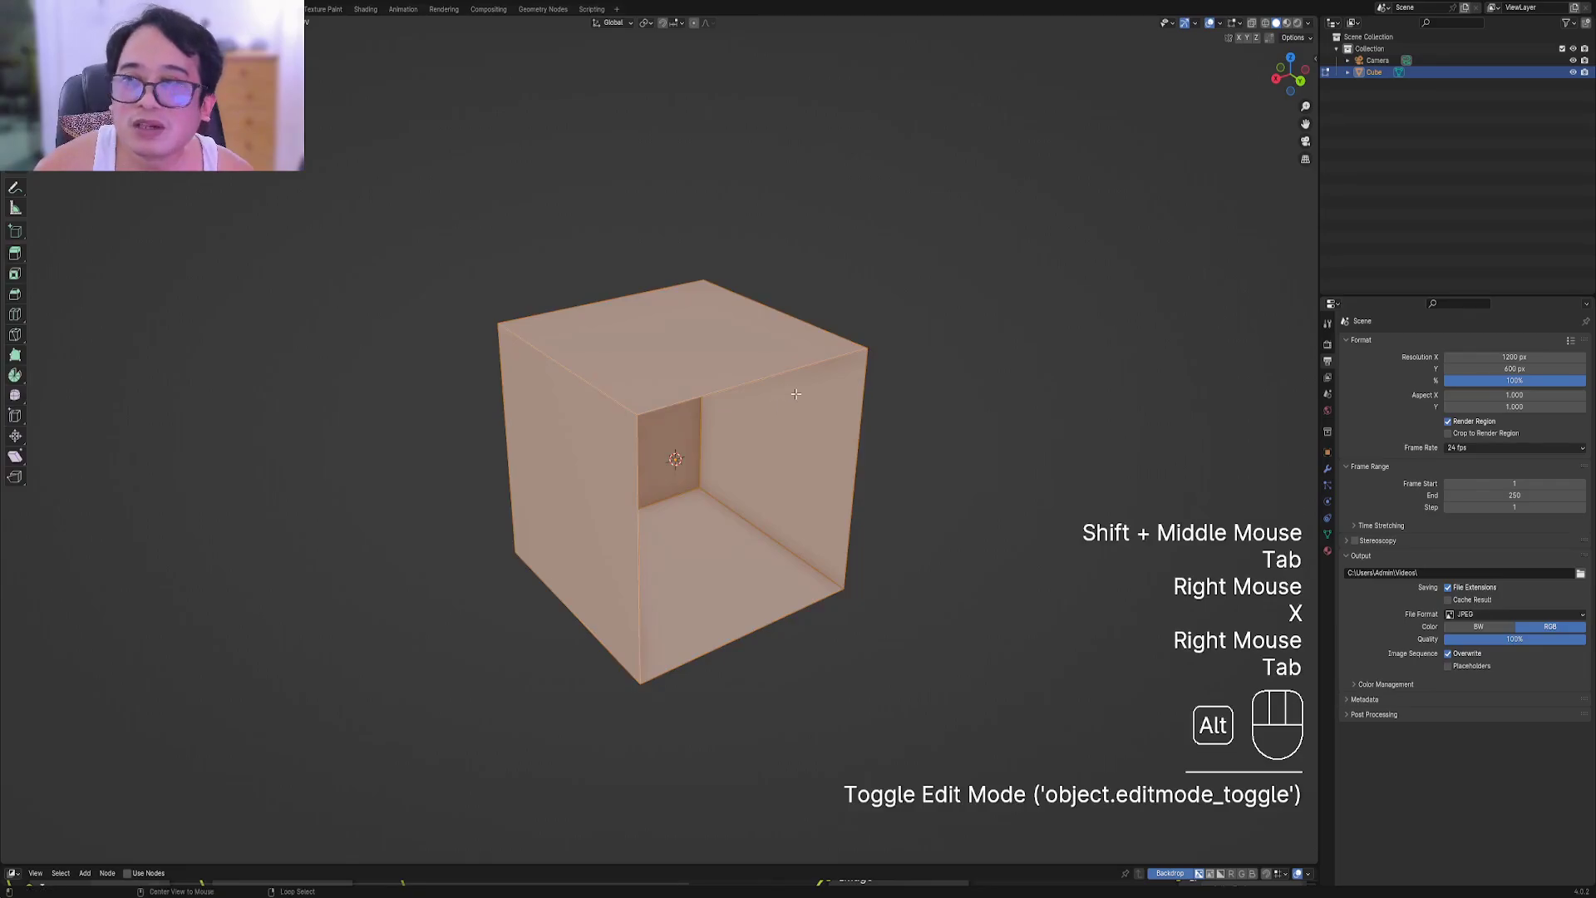
key(alt+n)
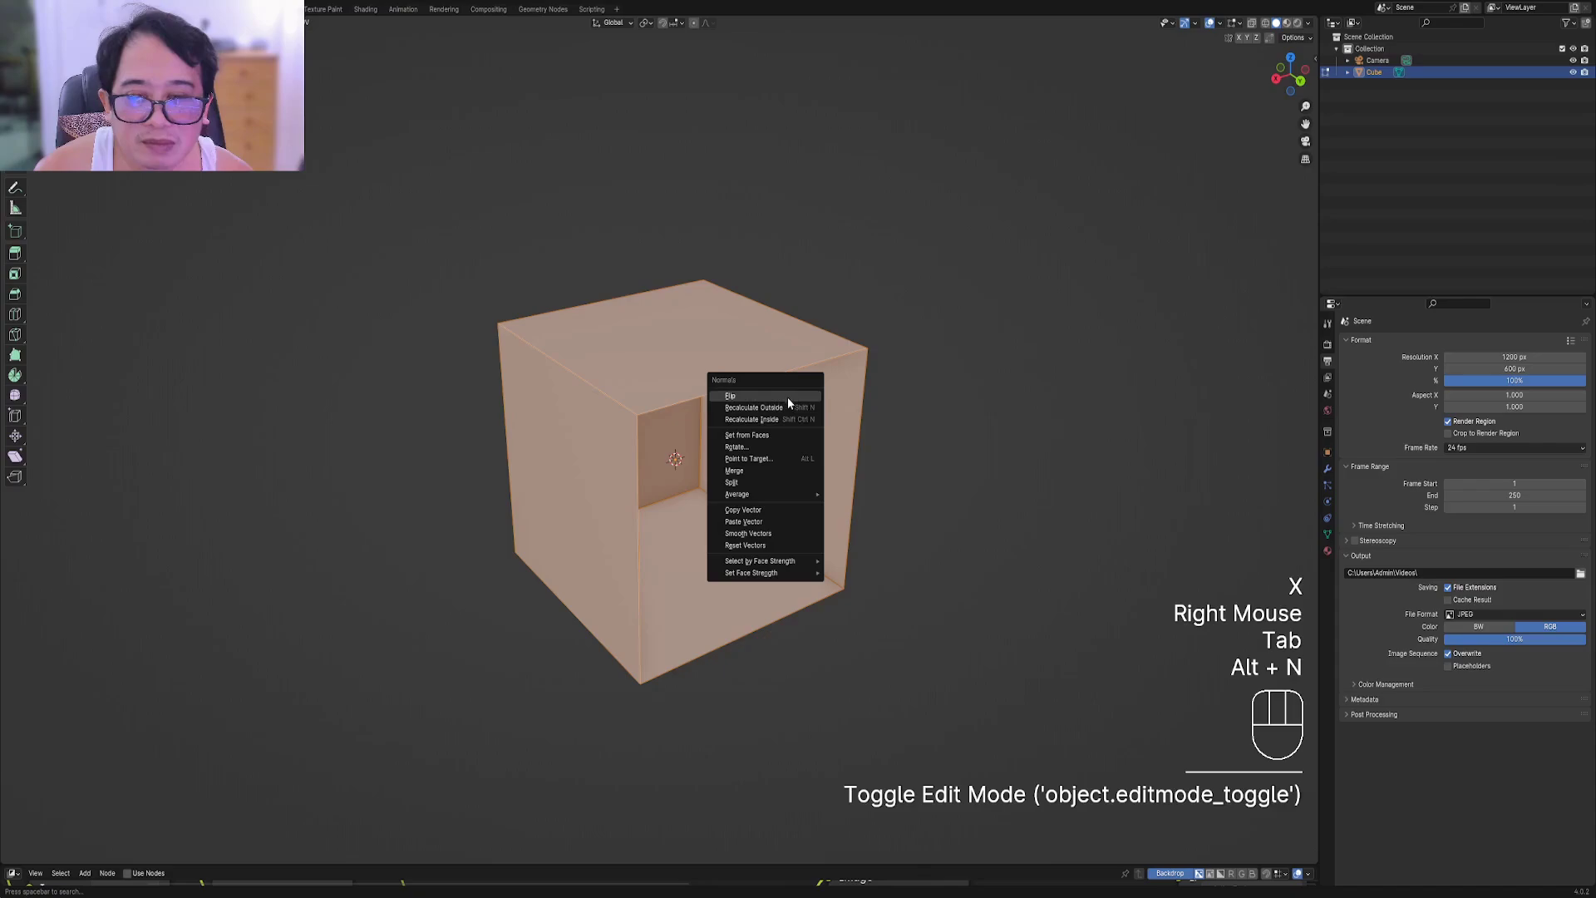
click(787, 403)
key(Tab)
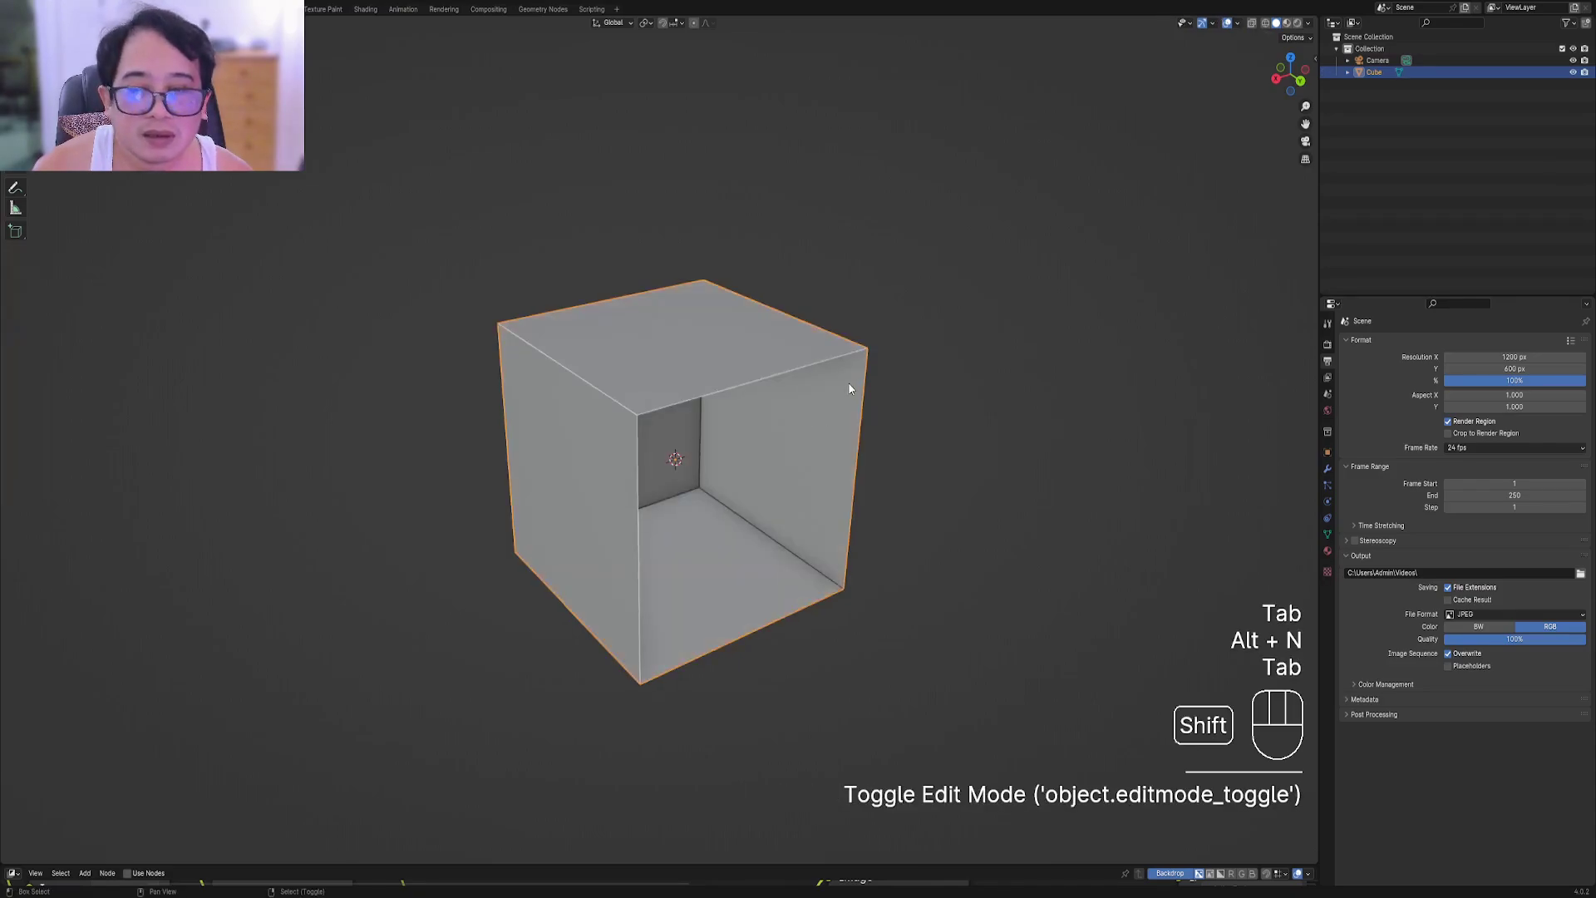
Try Random Panels again, then delete the new panel object and reenter the cube's Edit Mode
key(shift+q)
ctrl+scroll(944, 514, up, 1)
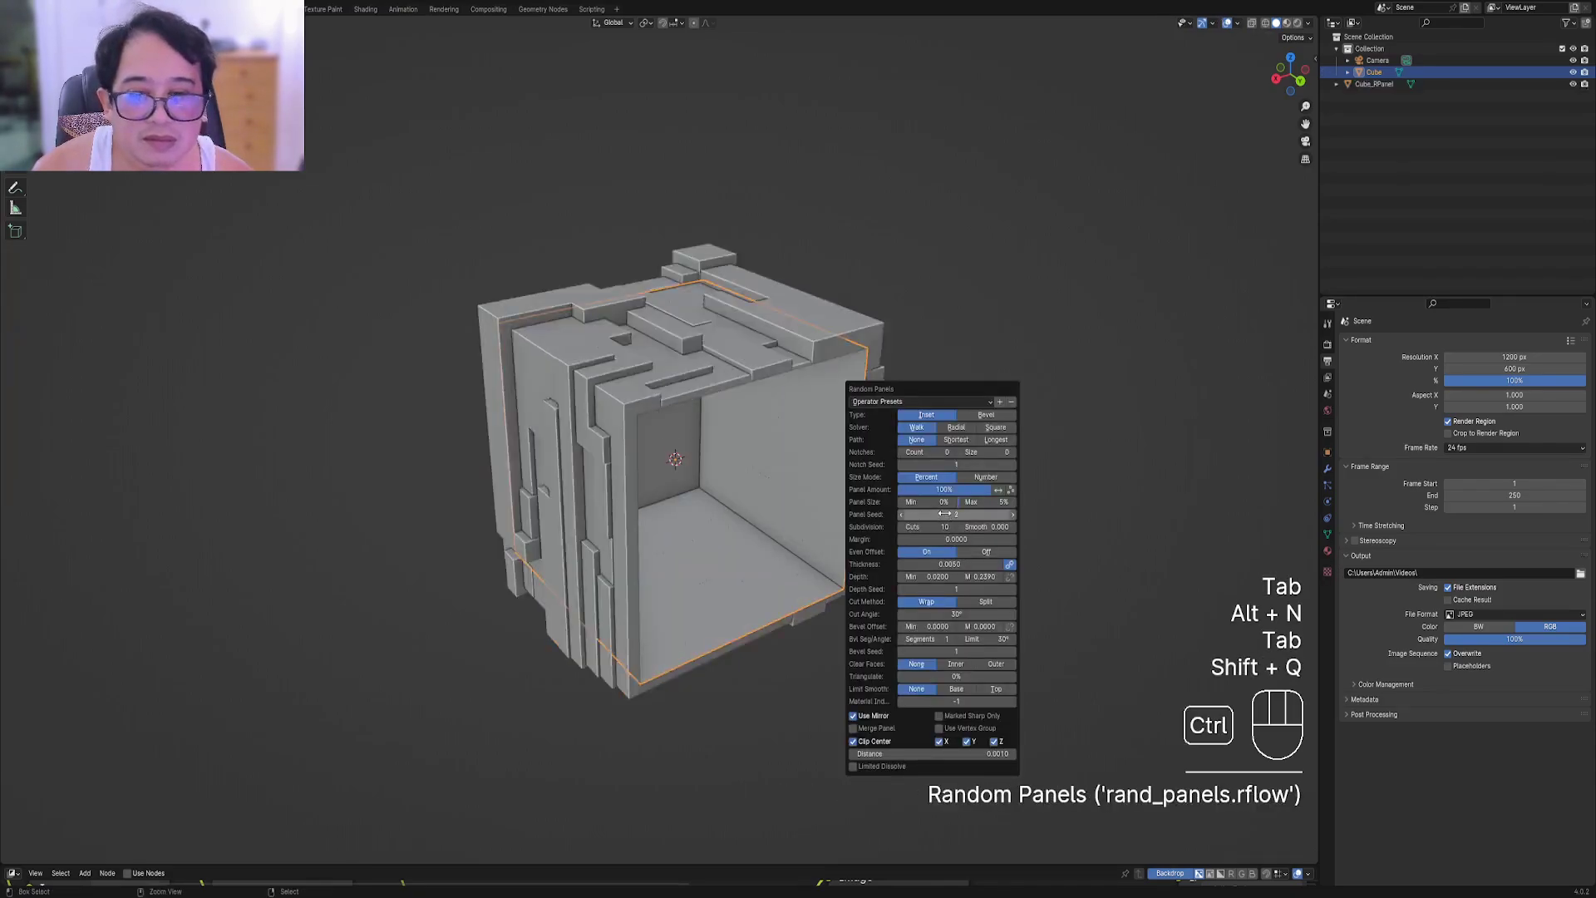
ctrl+scroll(944, 514, up, 1)
ctrl+scroll(944, 514, up, 1)
mouse_move(698, 498)
shift+middle_down()
mouse_move(710, 416)
mouse_move(825, 431)
shift+middle_up()
right_click(728, 412)
key(x)
click(728, 409)
right_click(735, 408)
key(Tab)
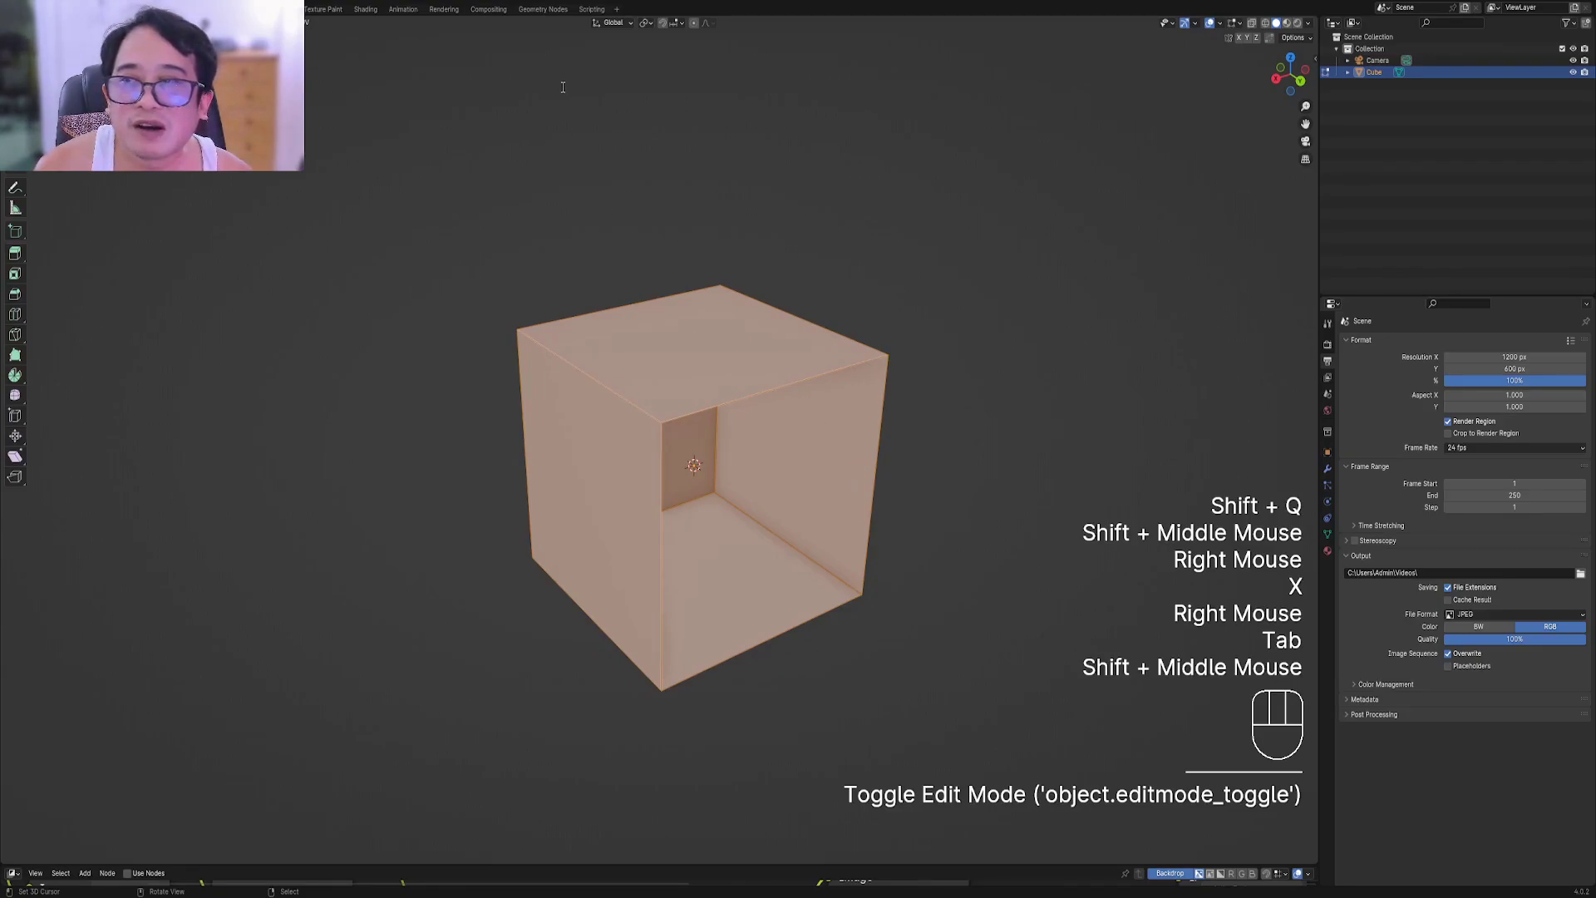
click(1311, 23)
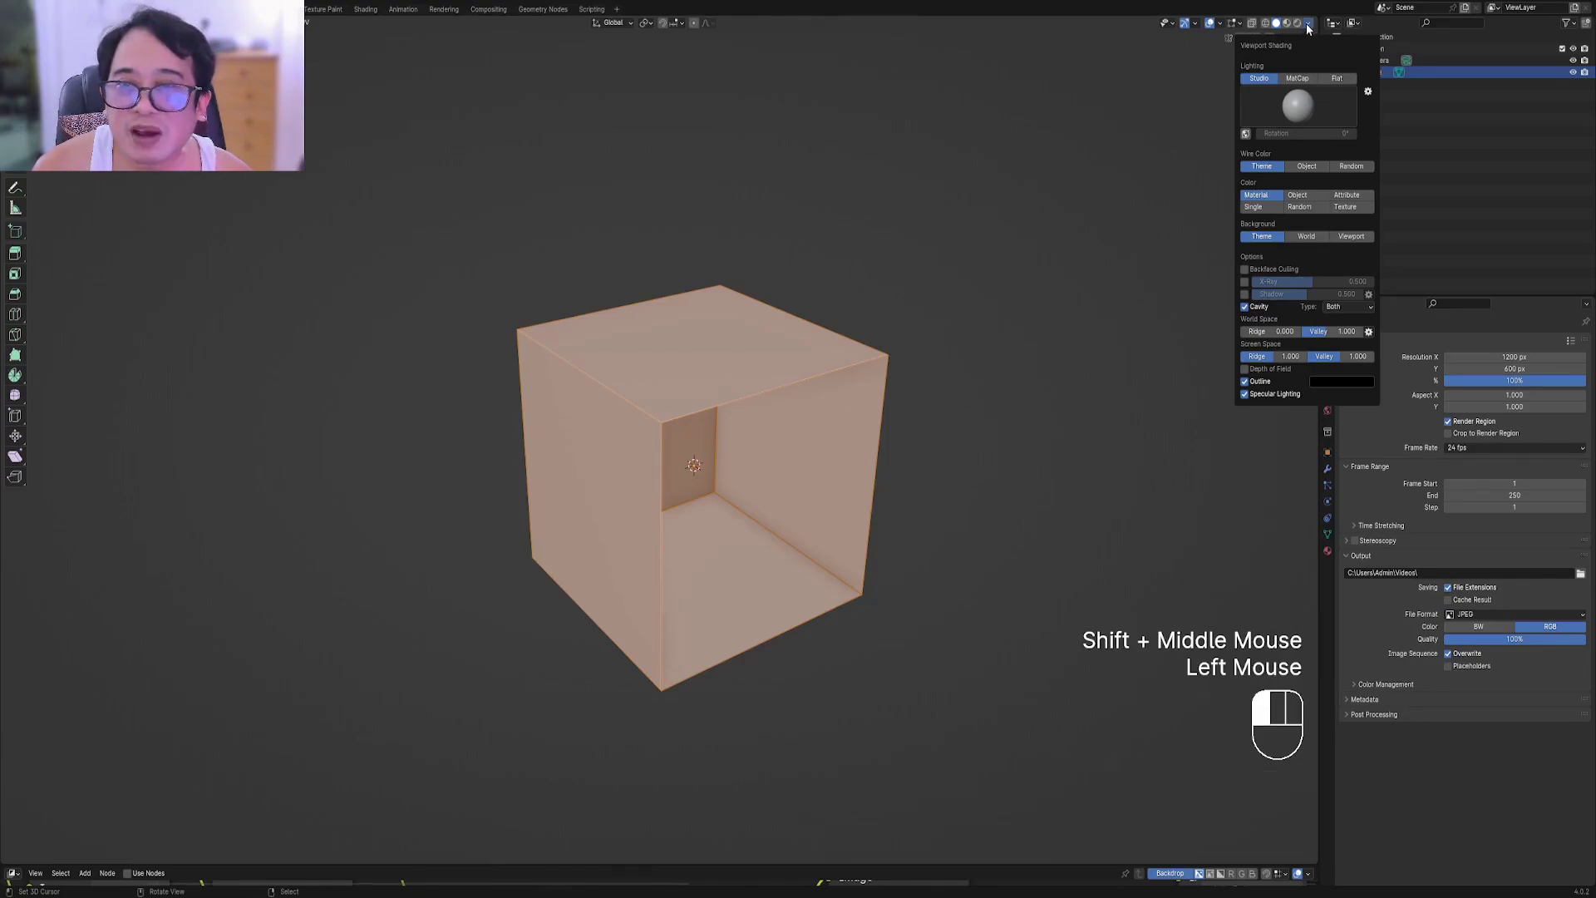
click(1248, 264)
mouse_move(948, 350)
middle_down()
mouse_move(855, 406)
mouse_move(887, 447)
middle_up()
key(Tab)
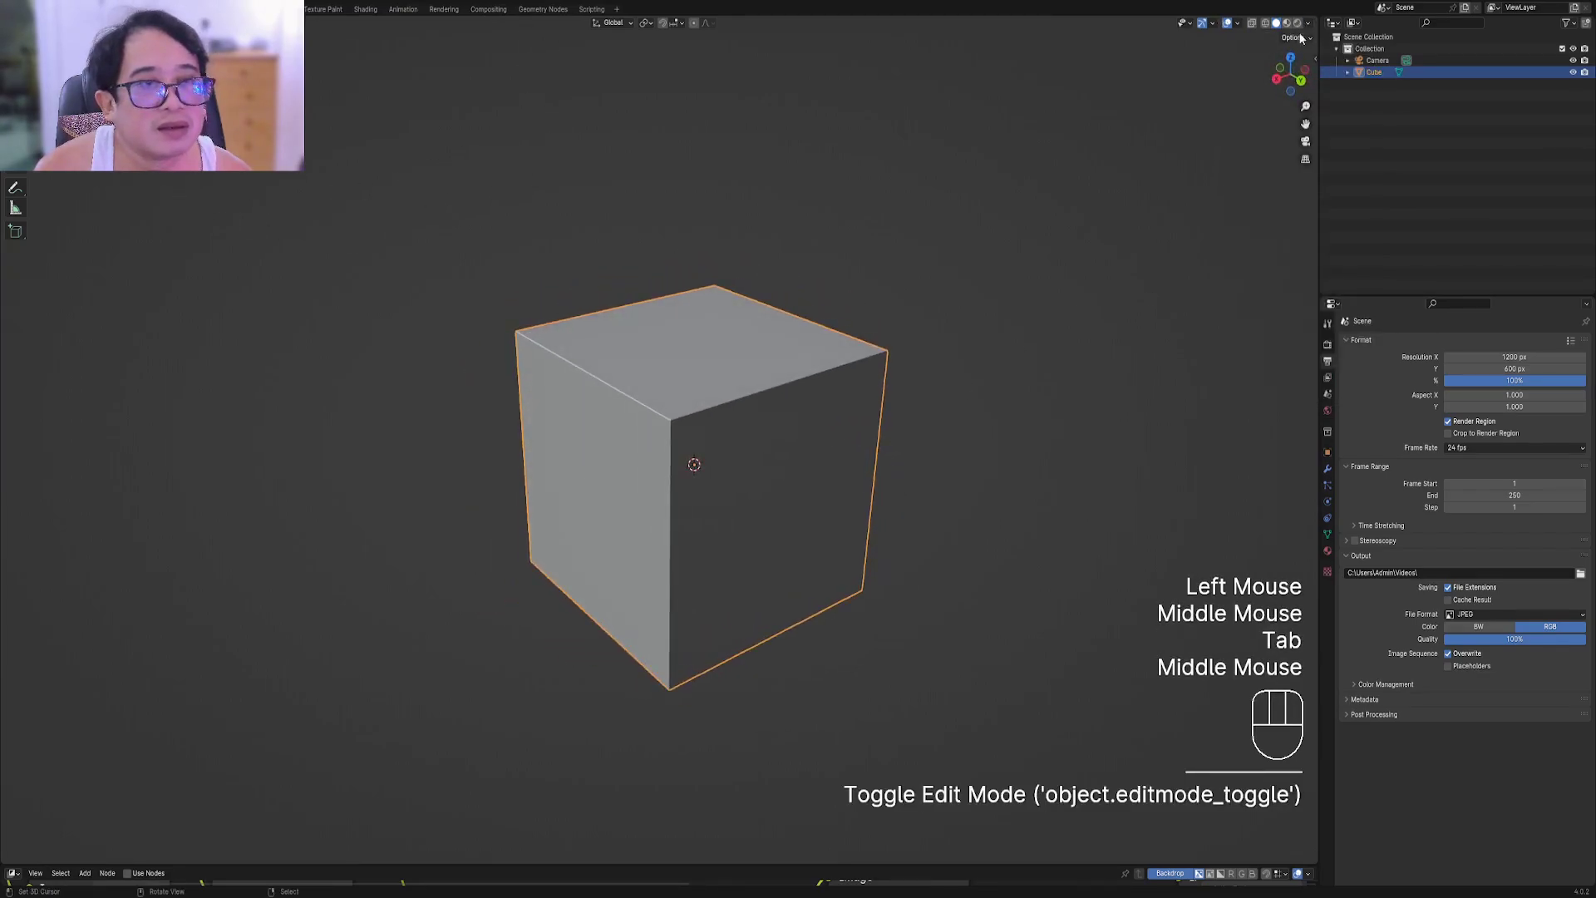
click(1309, 22)
click(1247, 269)
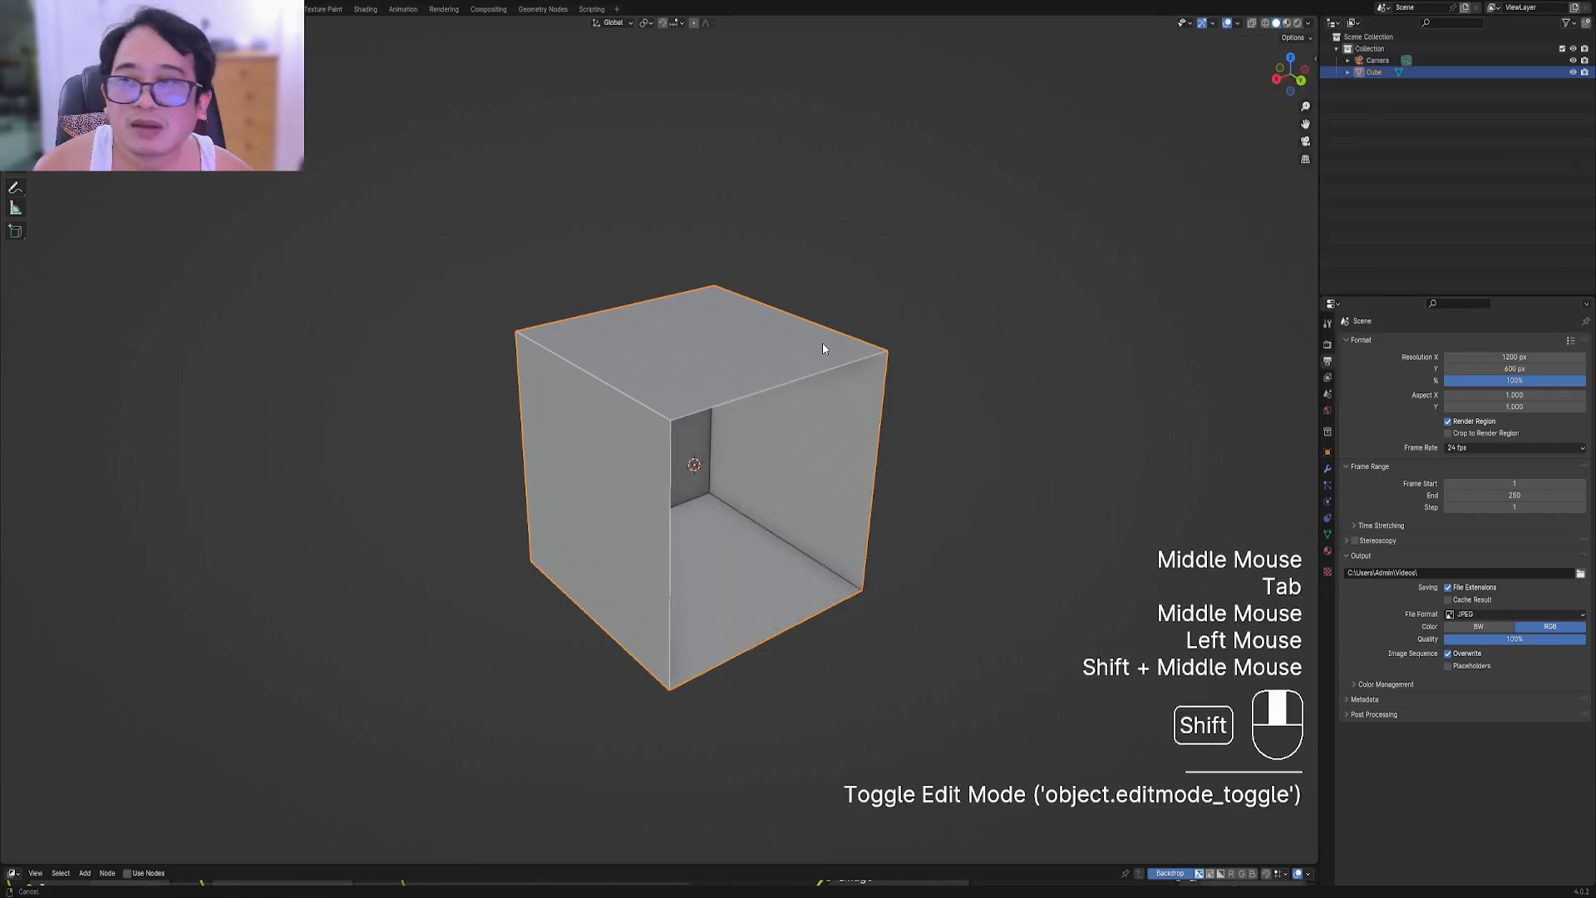
shift+middle_drag(822, 344, 814, 339)
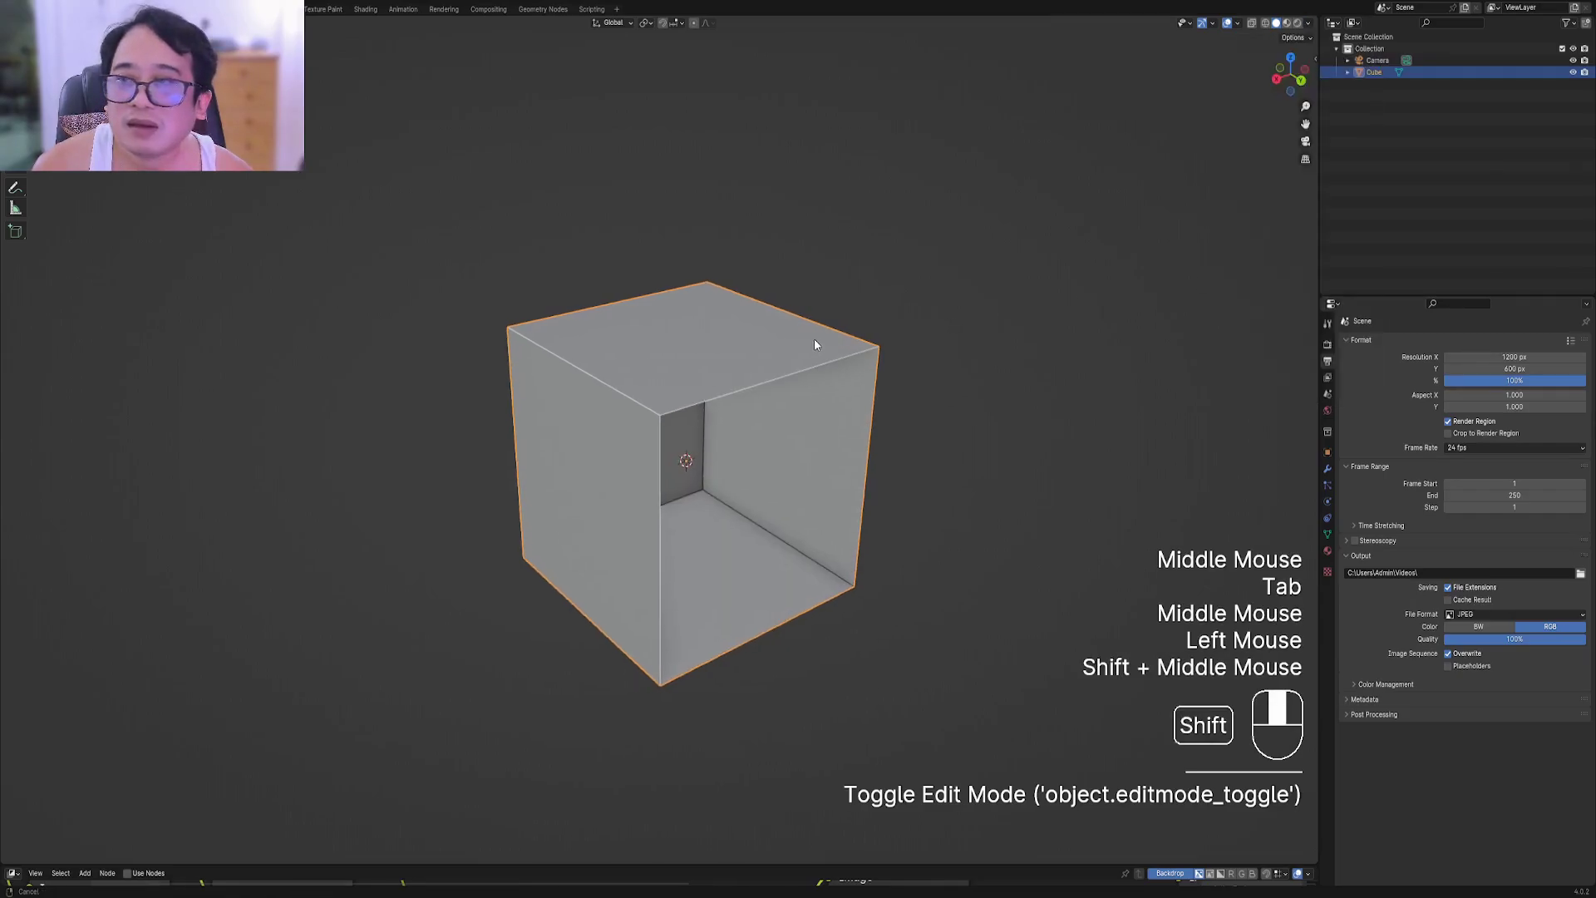
click(1239, 25)
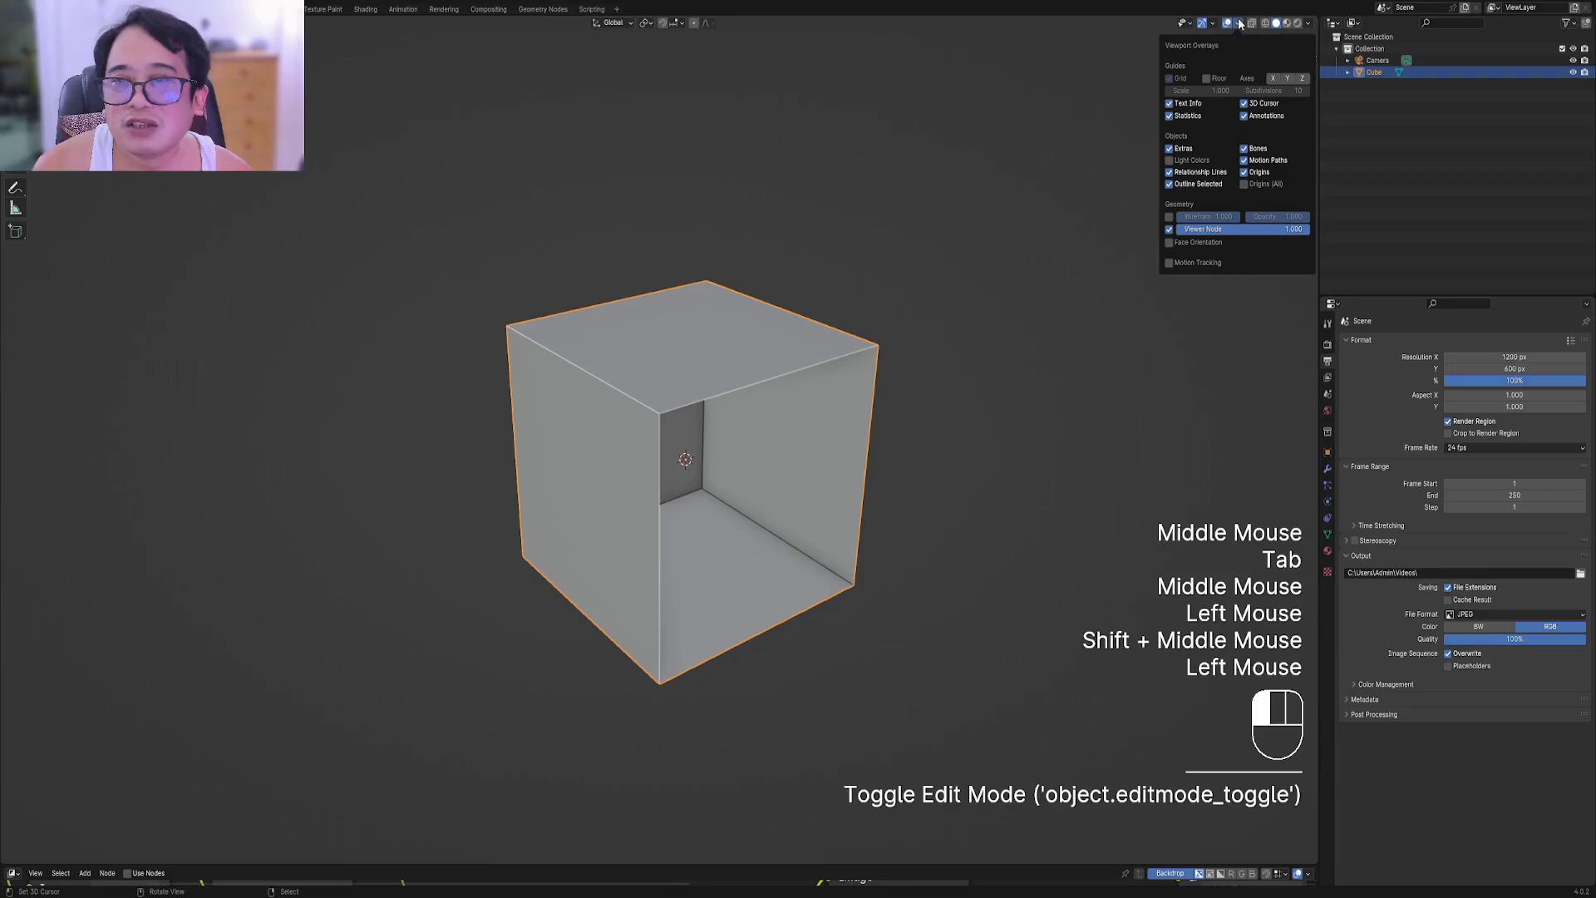
click(1170, 242)
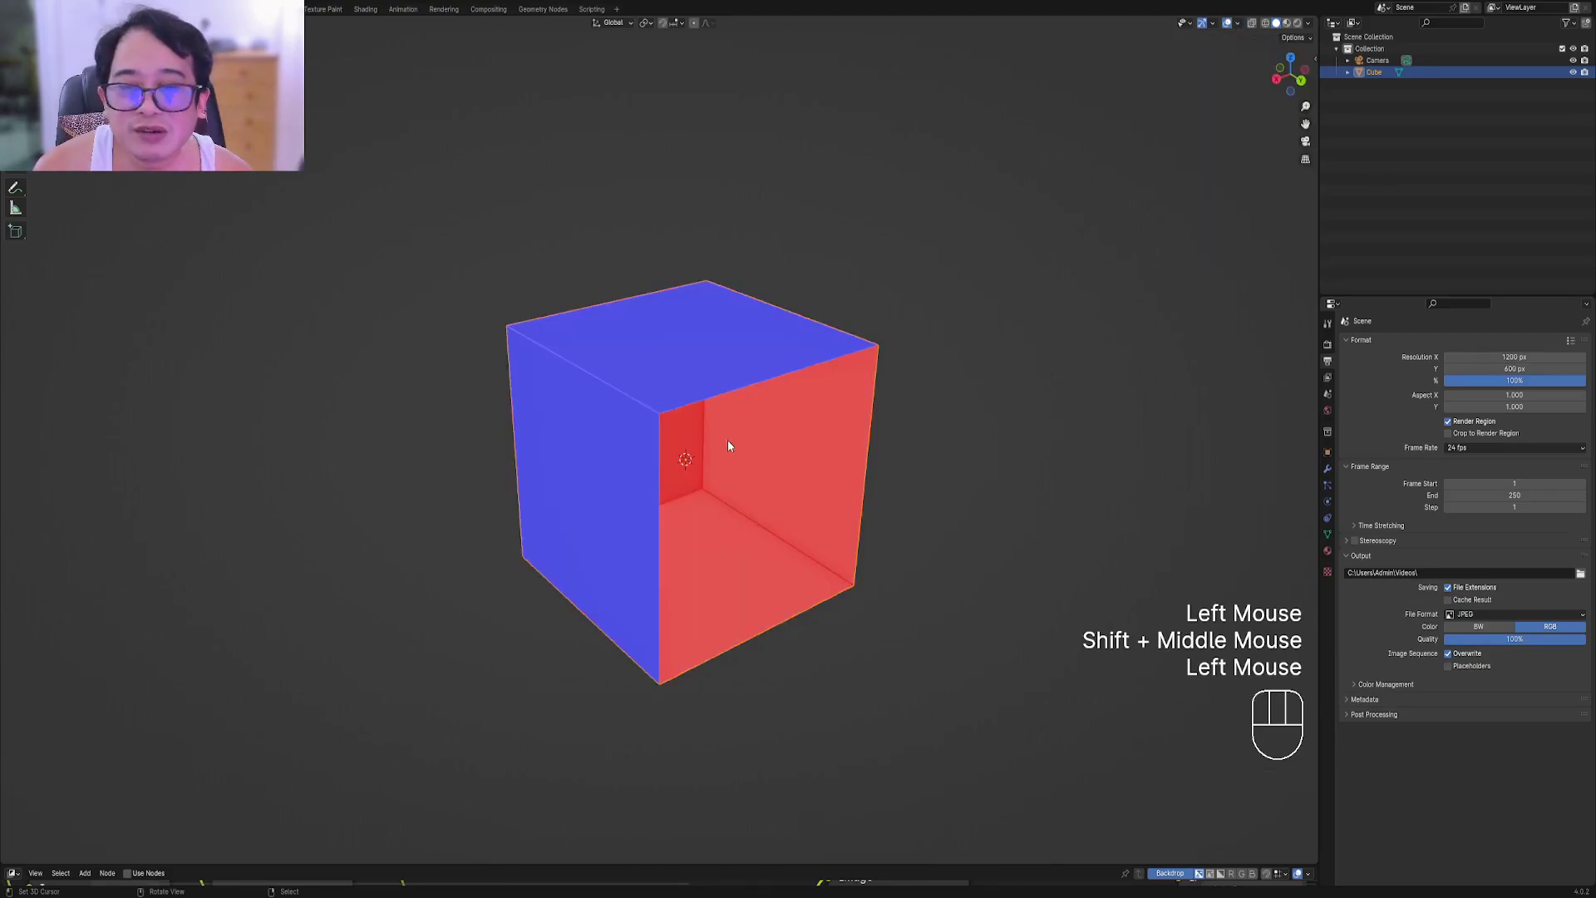
middle_drag(695, 468, 748, 490)
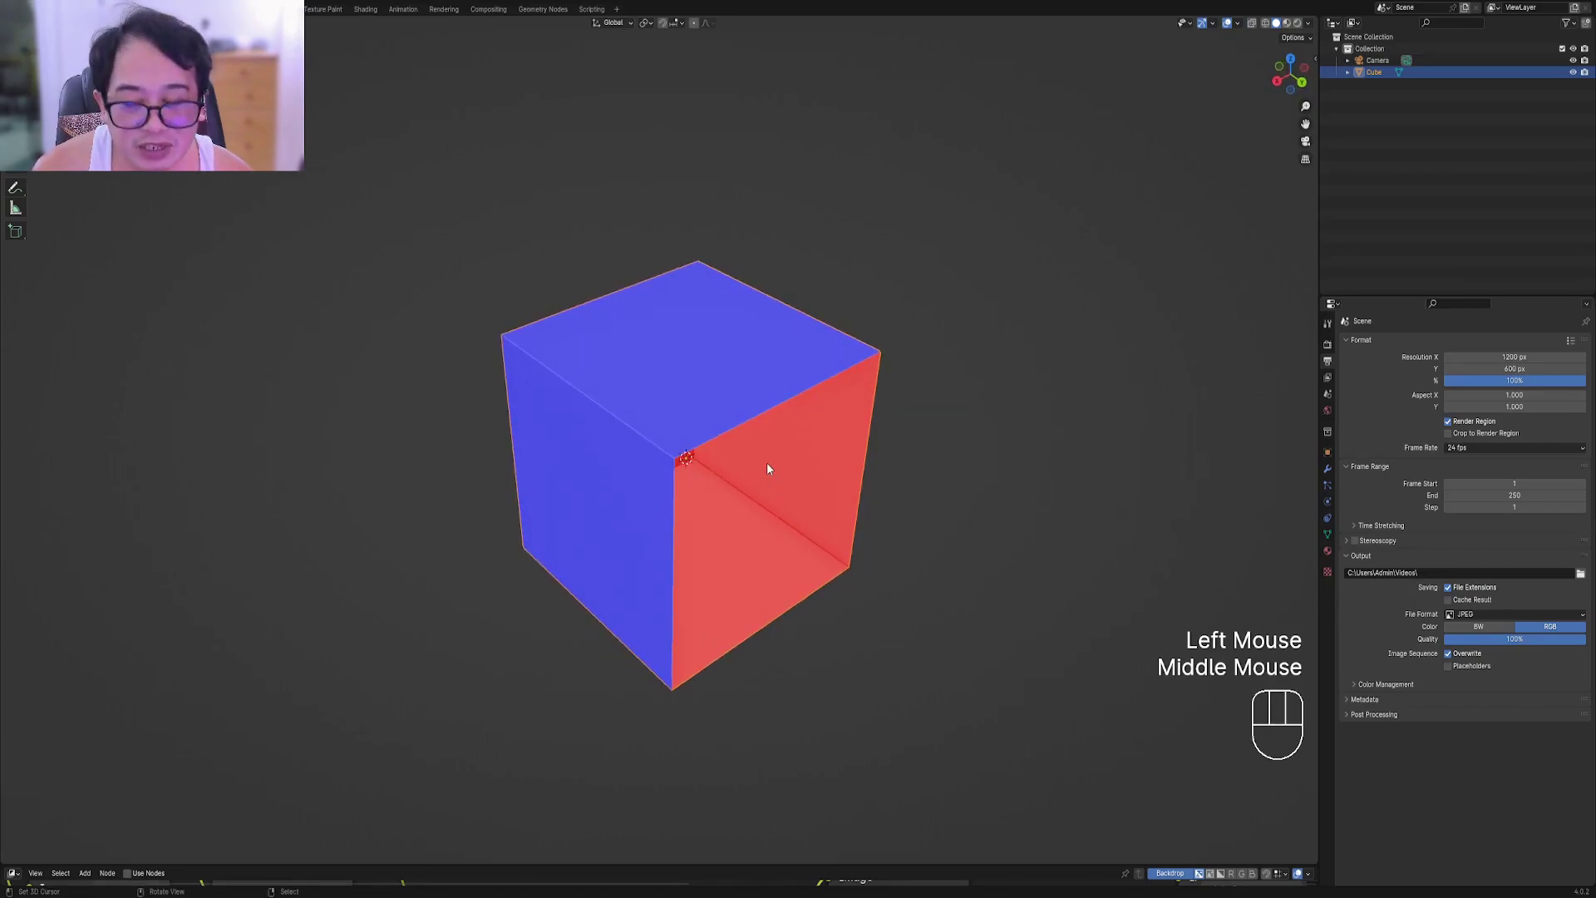
key(Tab)
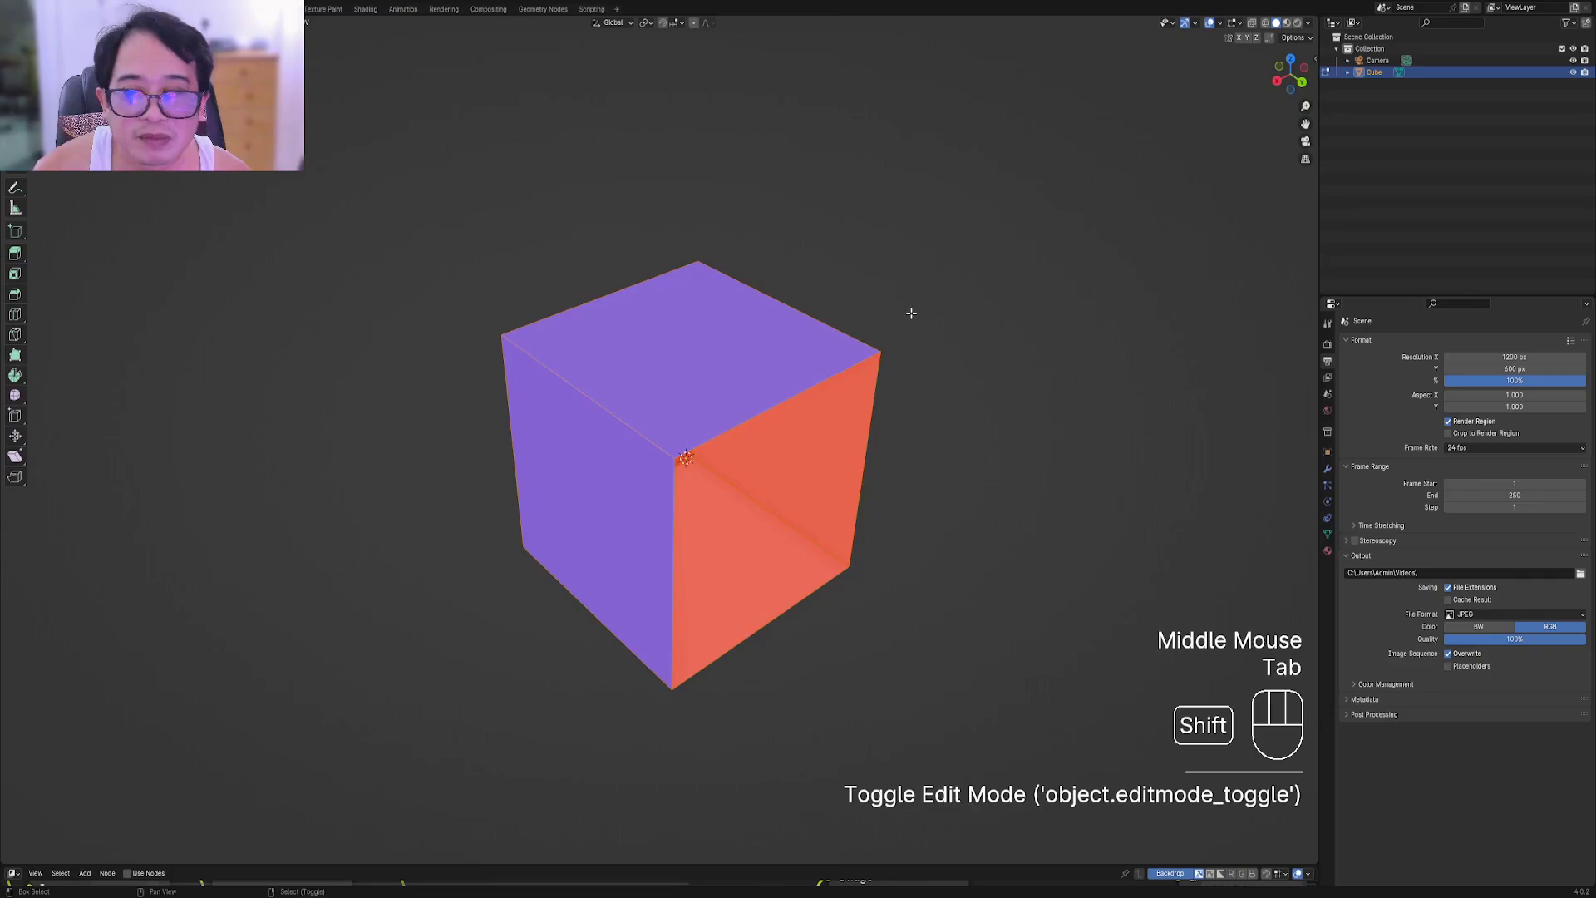
key(shift+q)
click(912, 311)
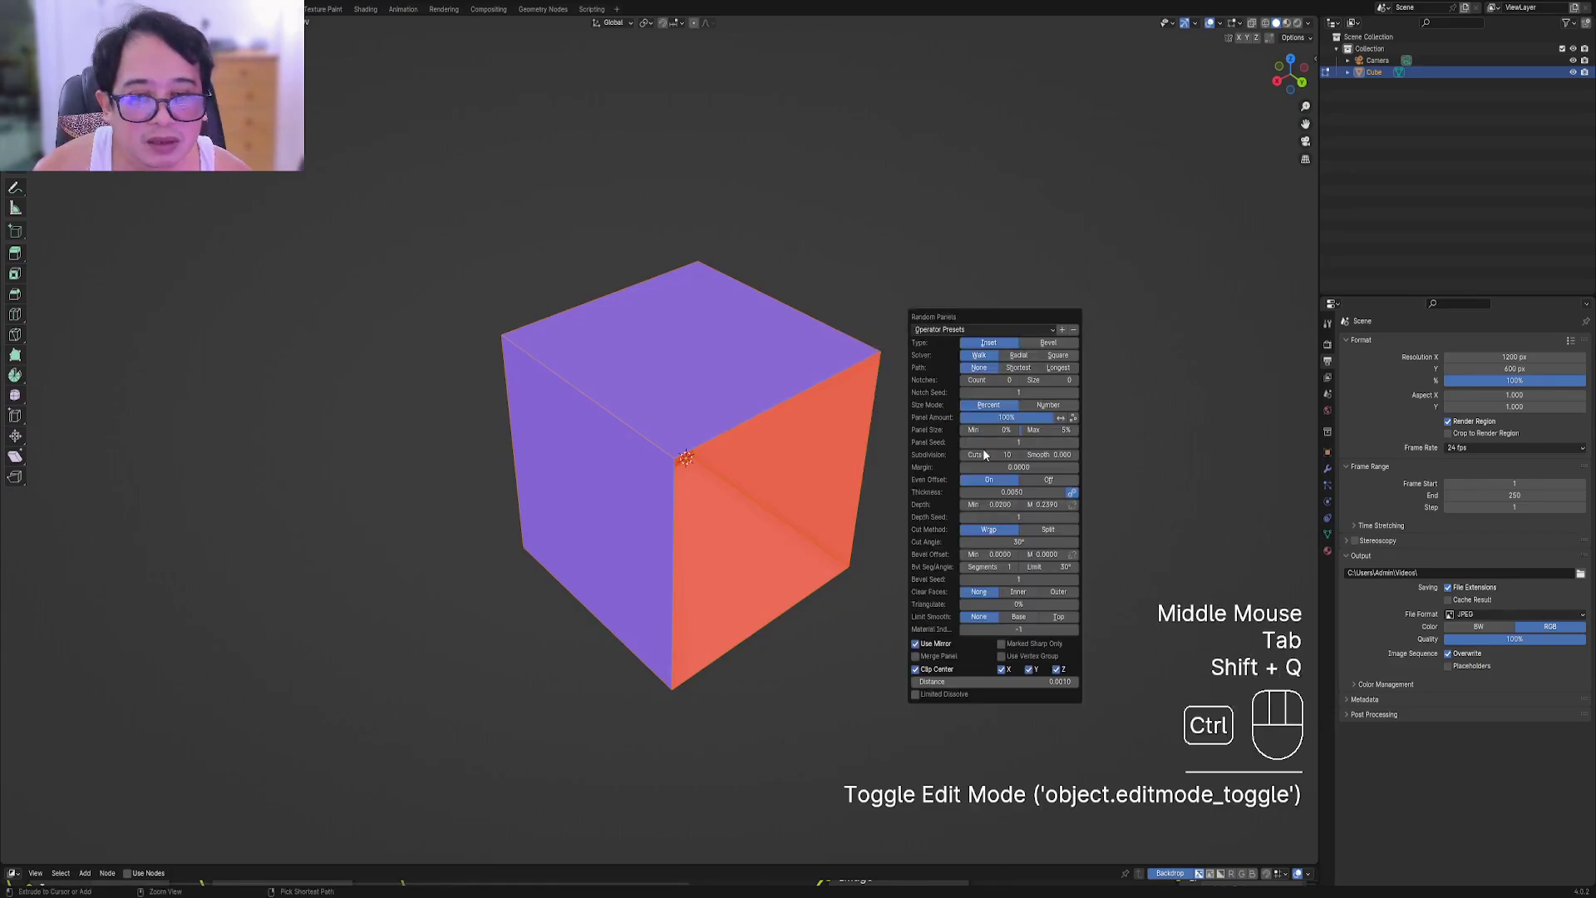
ctrl+scroll(981, 457, up, 2)
key(ctrl+z)
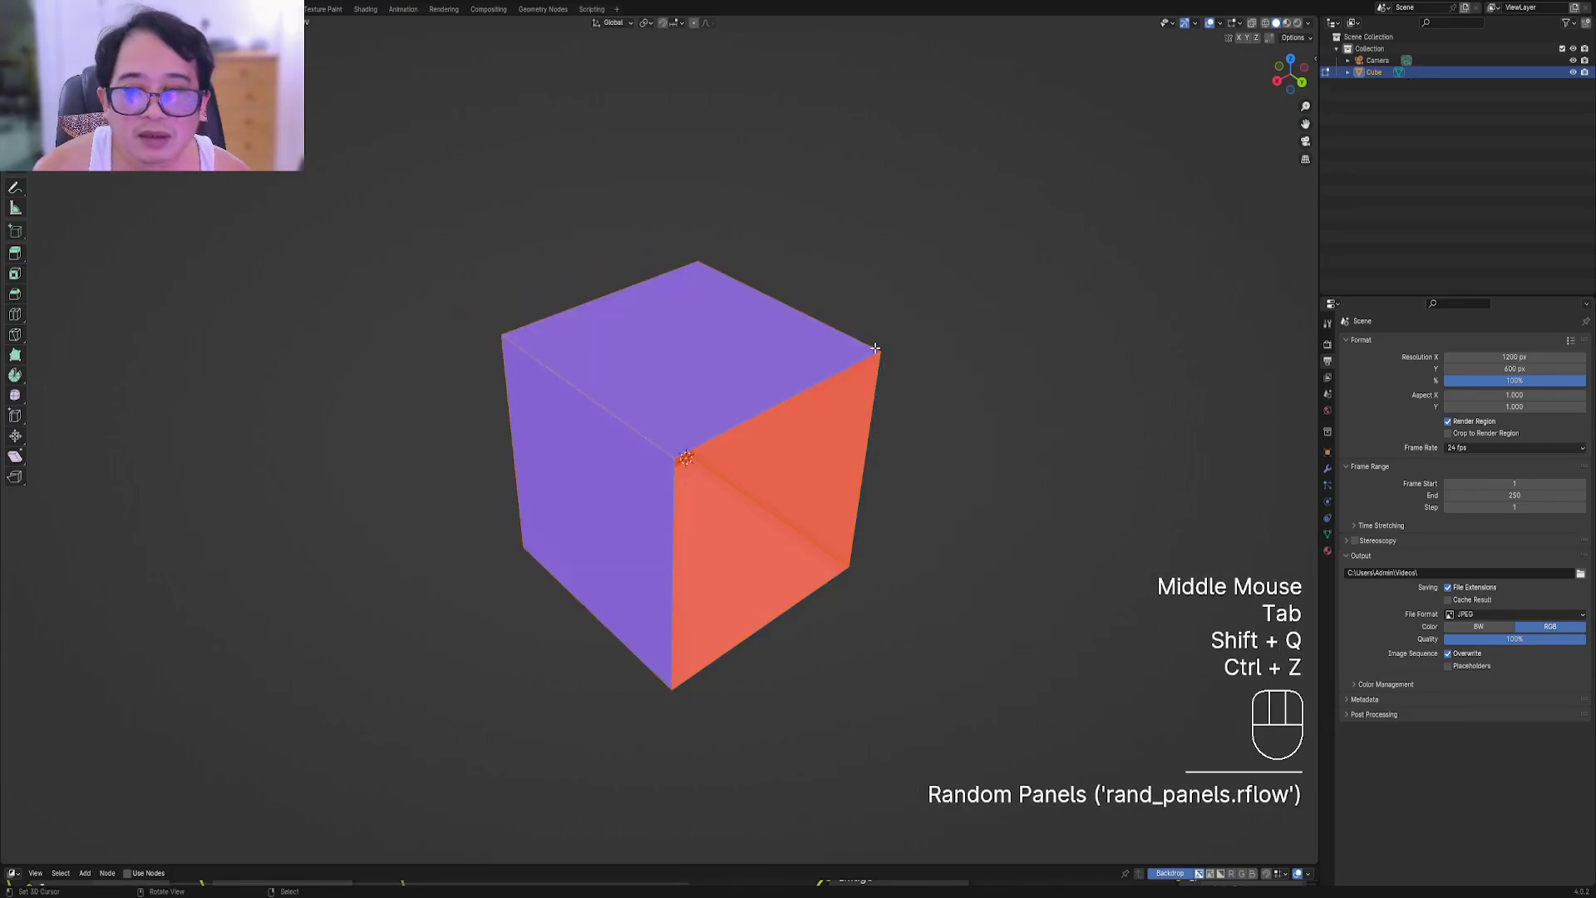
key(Tab)
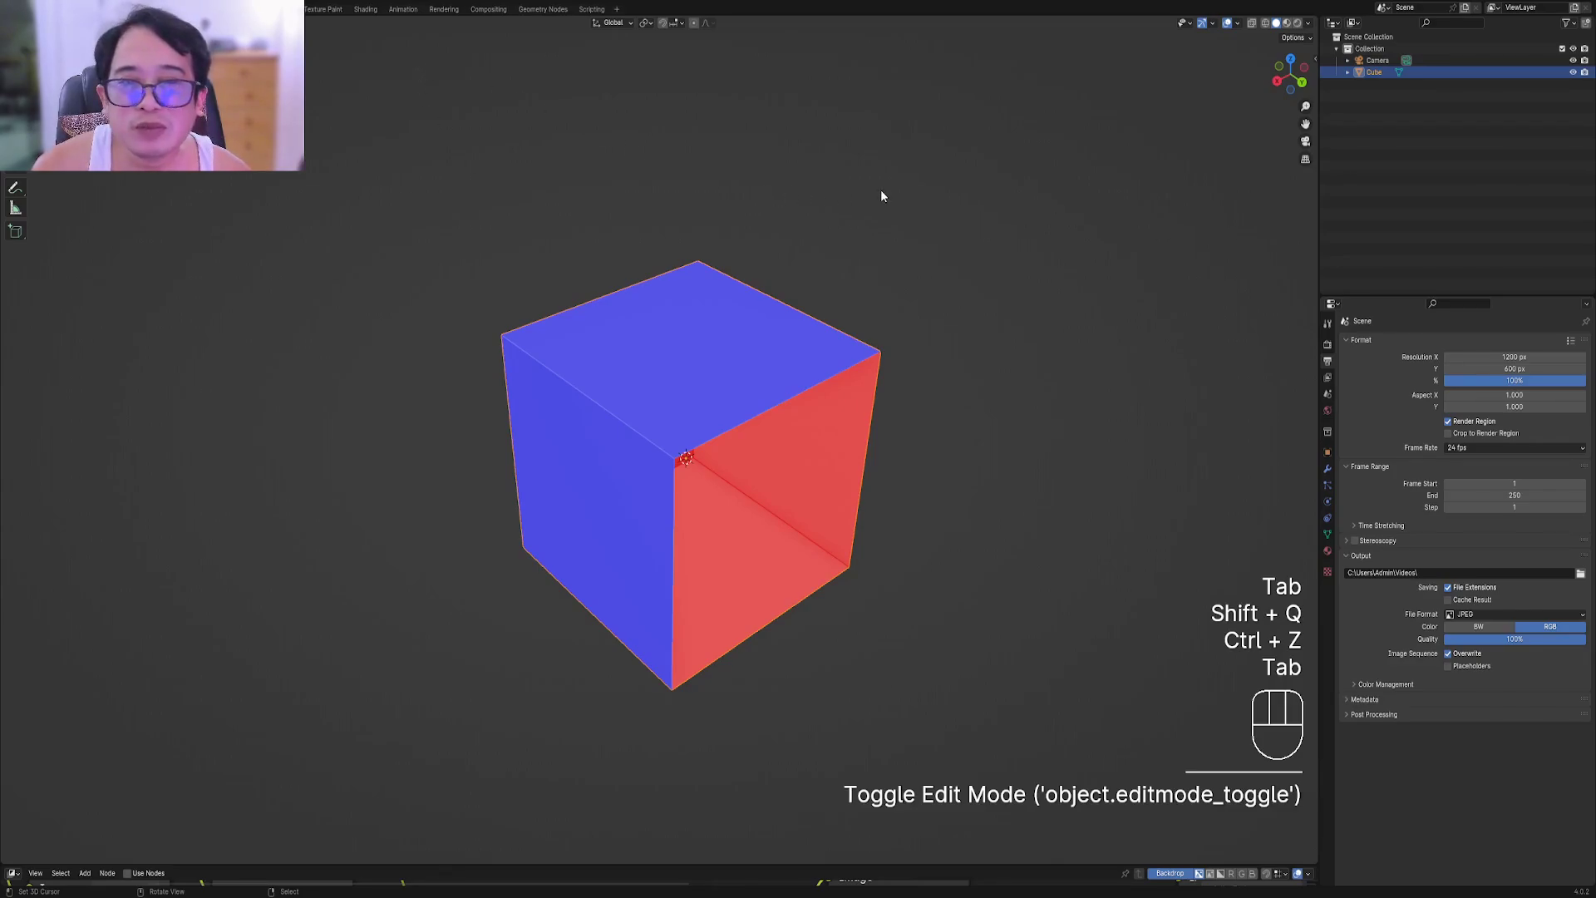
Rework Quick Favorites, re-adding Backface Culling and Face Orientation from the viewport shading and overlay menus
key(q)
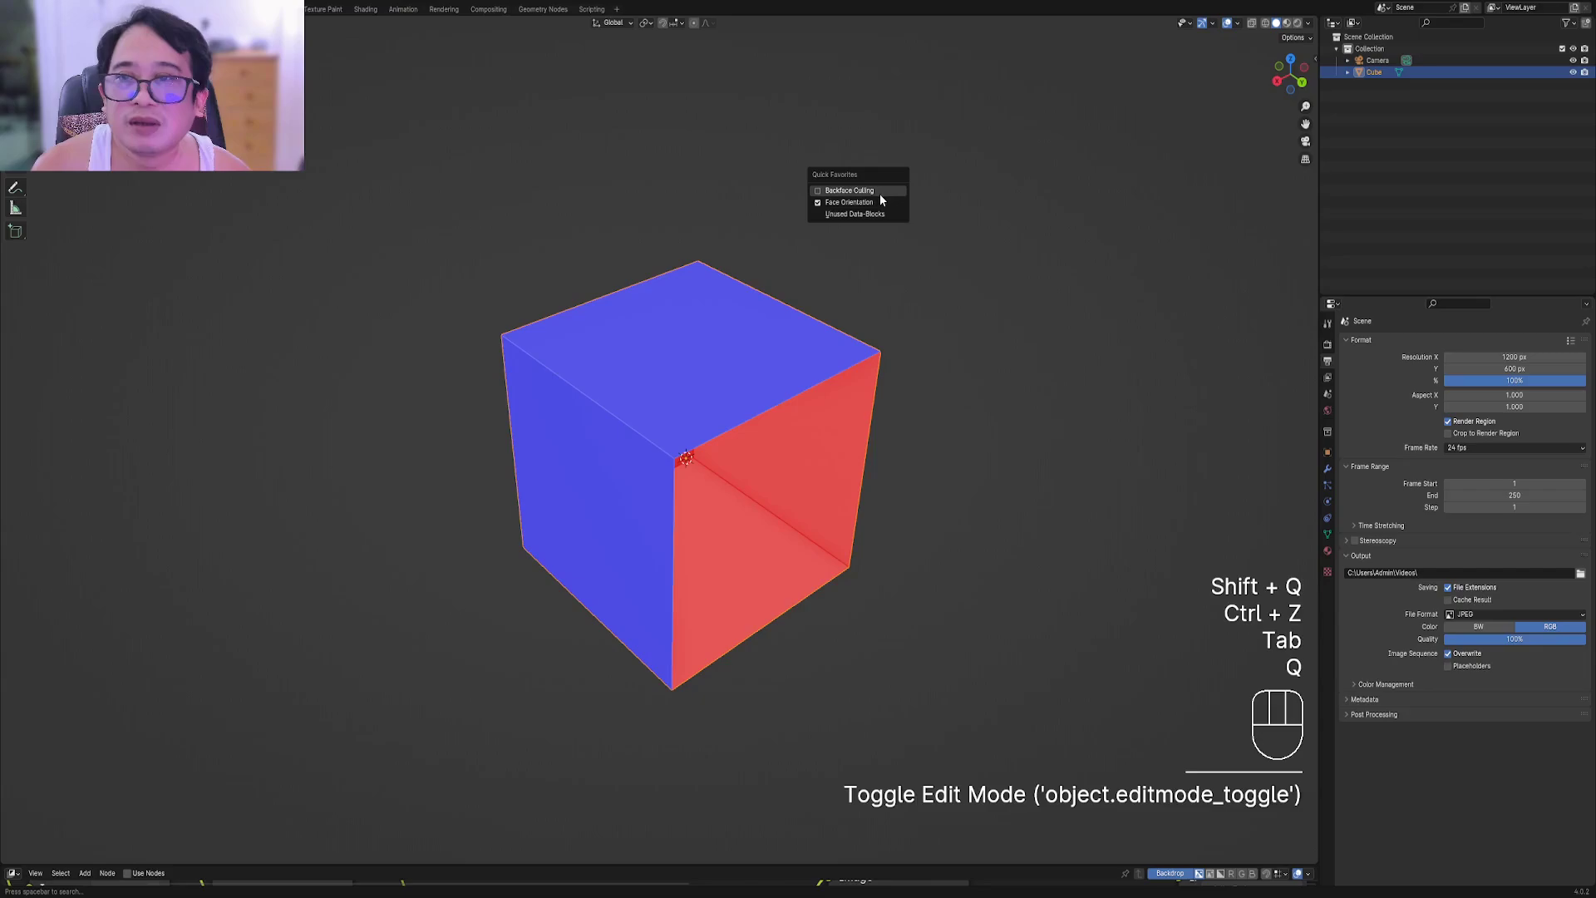
right_click(880, 194)
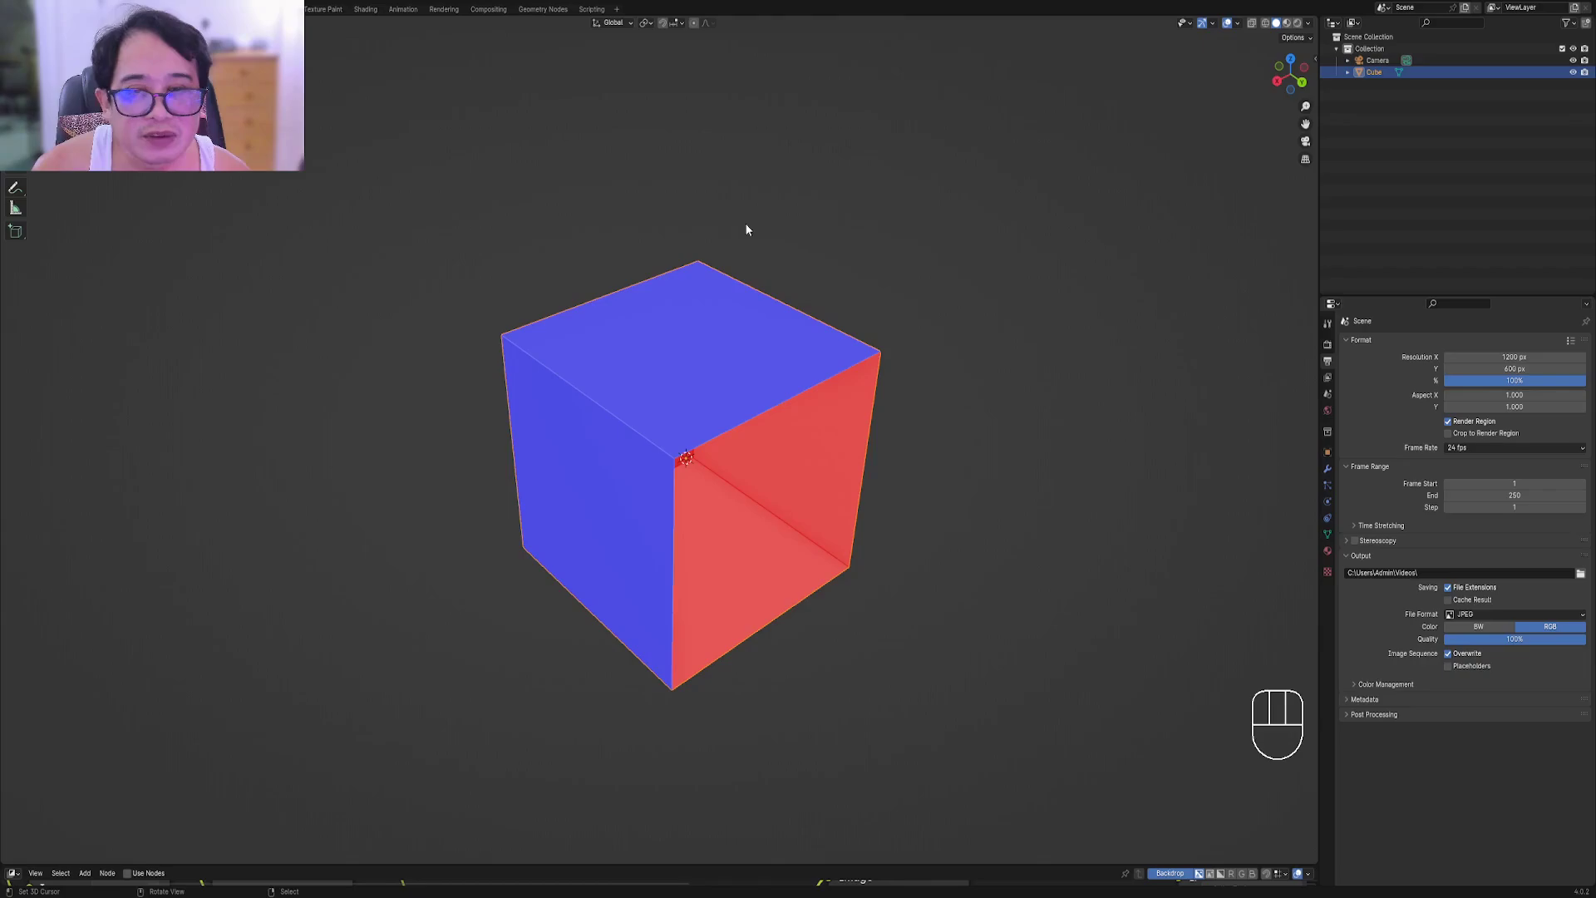
key(q)
right_click(863, 182)
key(q)
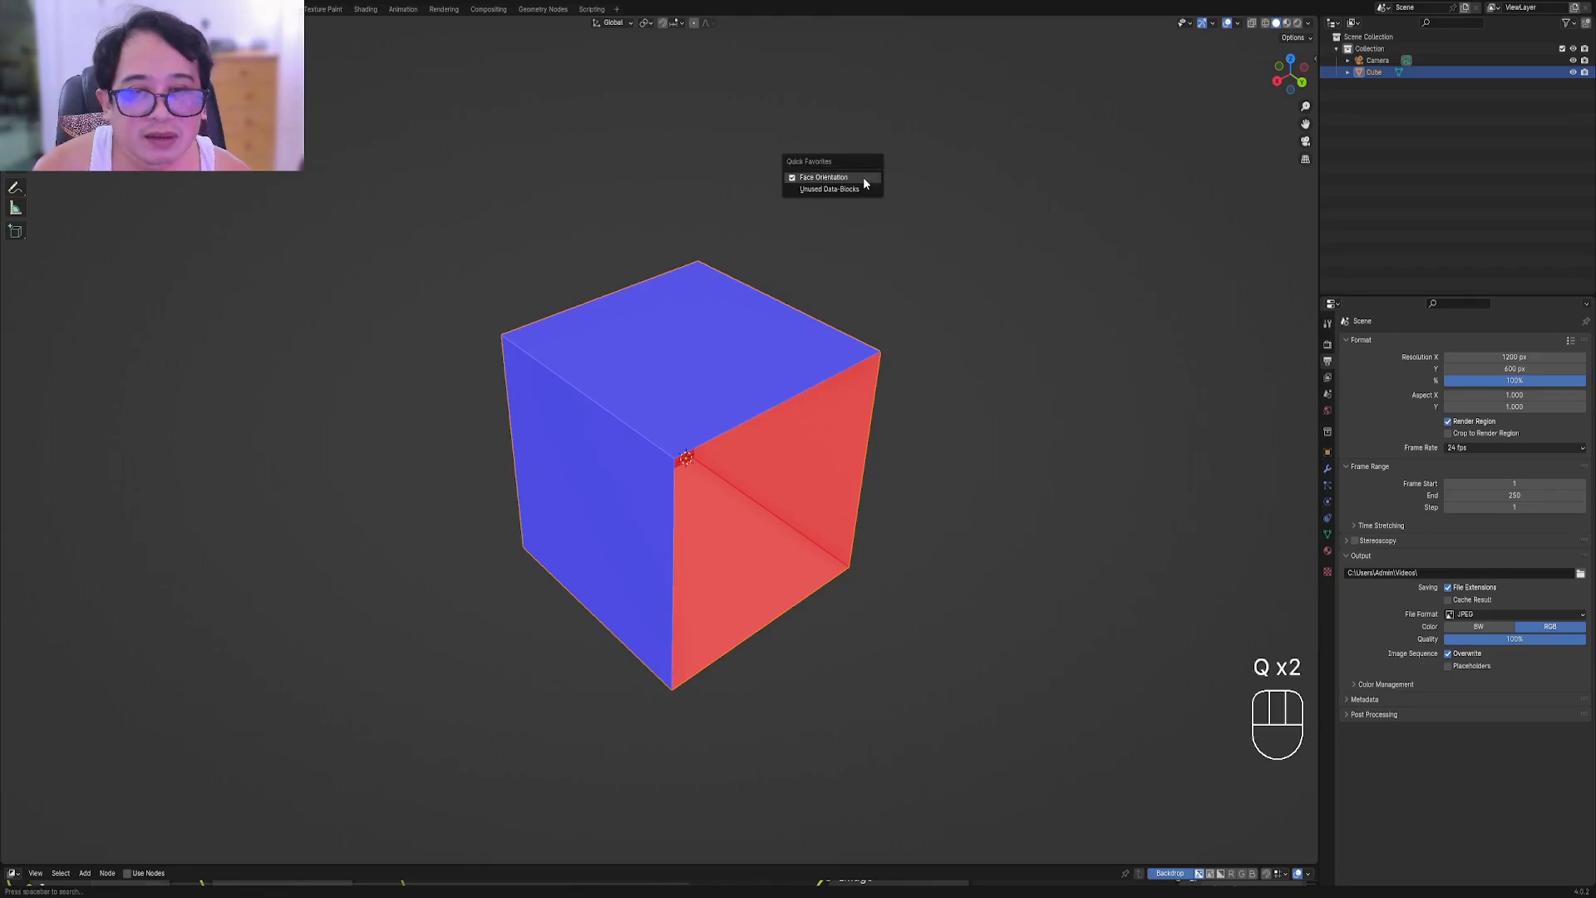
right_click(863, 177)
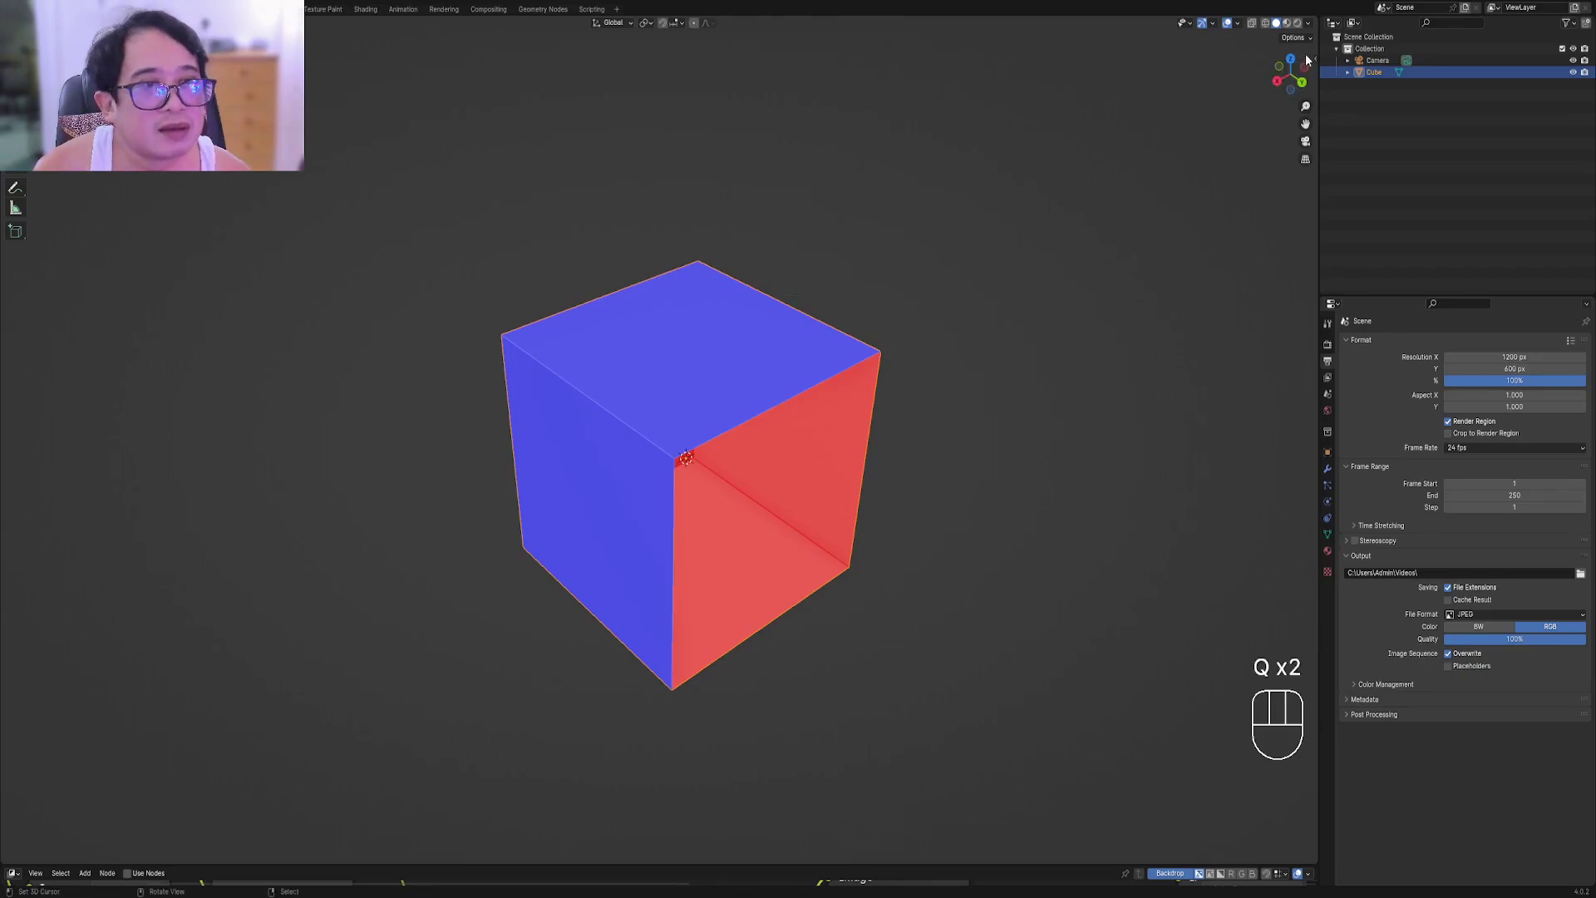
click(1308, 23)
right_click(1270, 266)
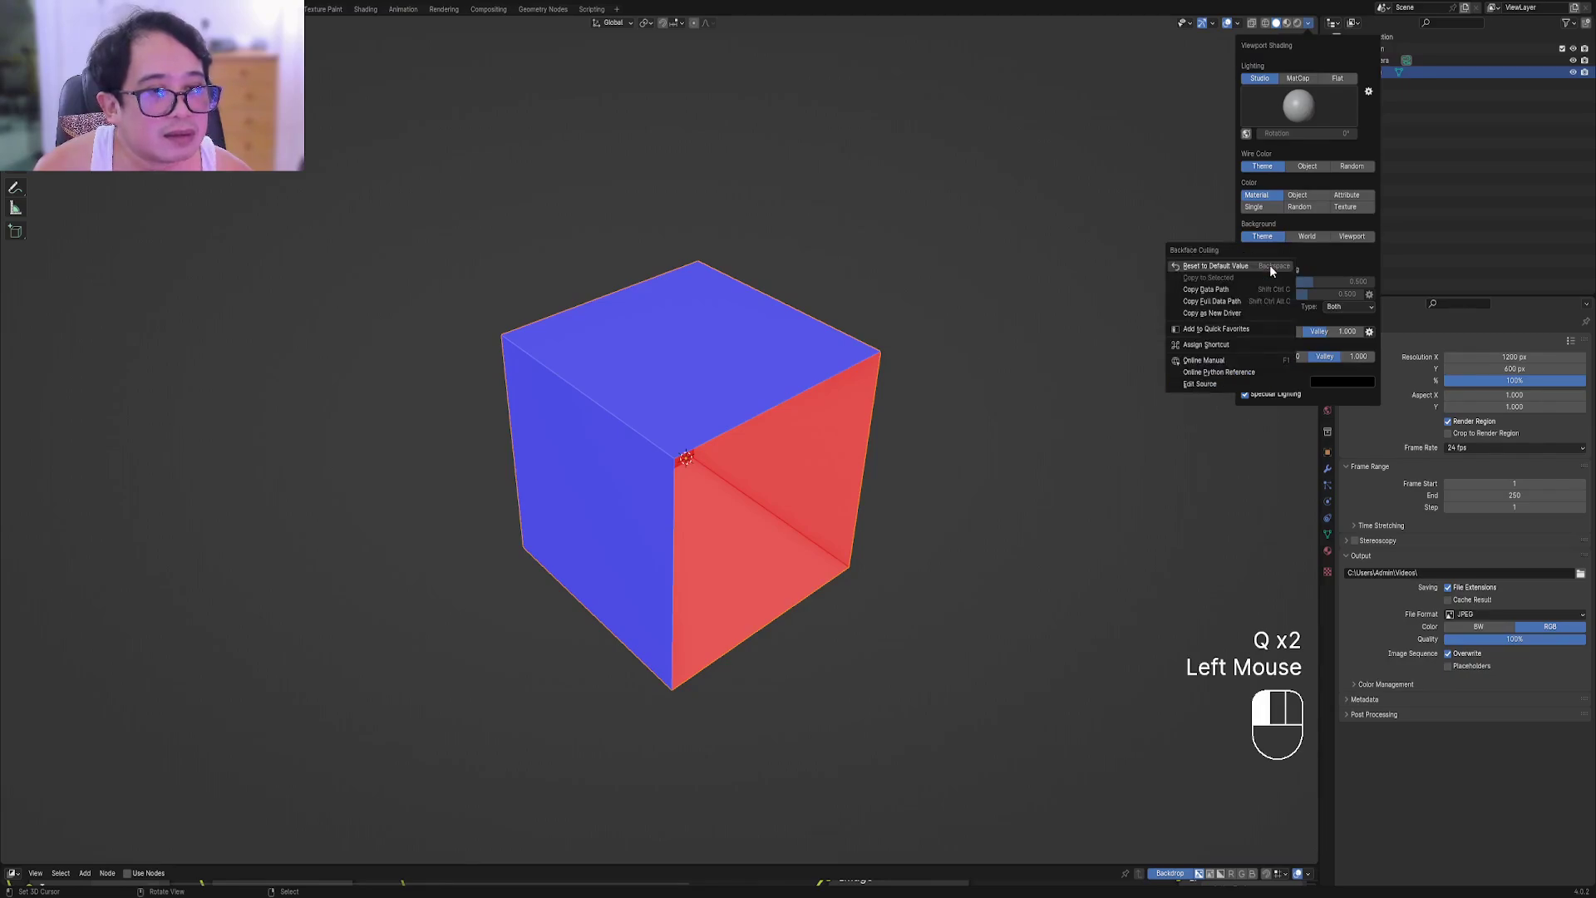
click(1238, 23)
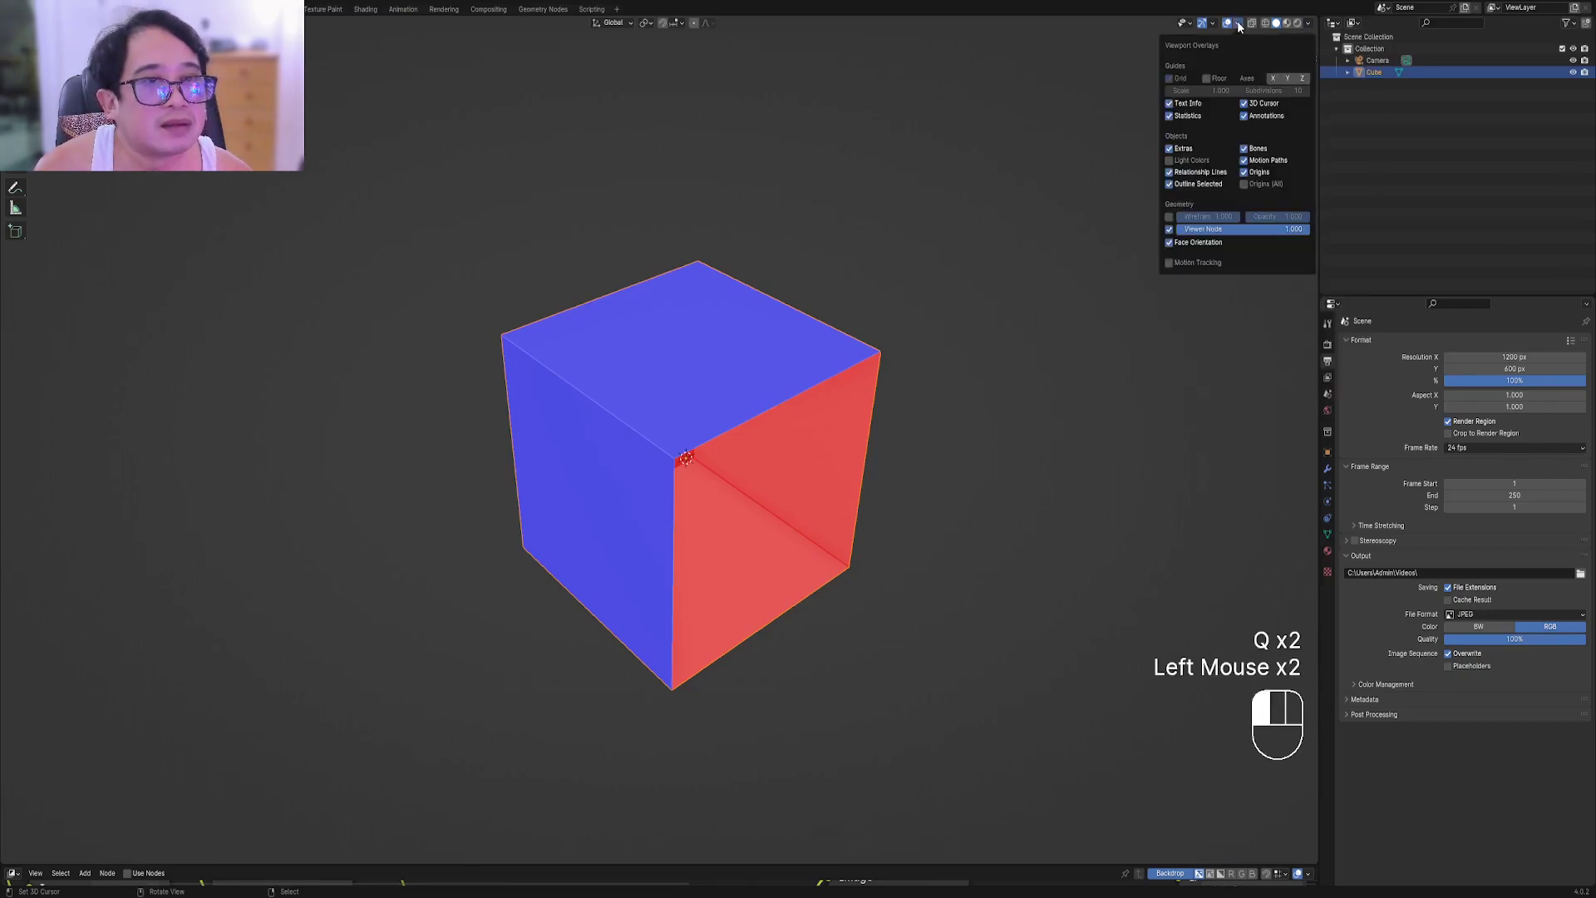
right_click(1180, 242)
From Quick Favorites, switch Face Orientation off, enable Backface Culling, and enter Edit Mode
key(q)
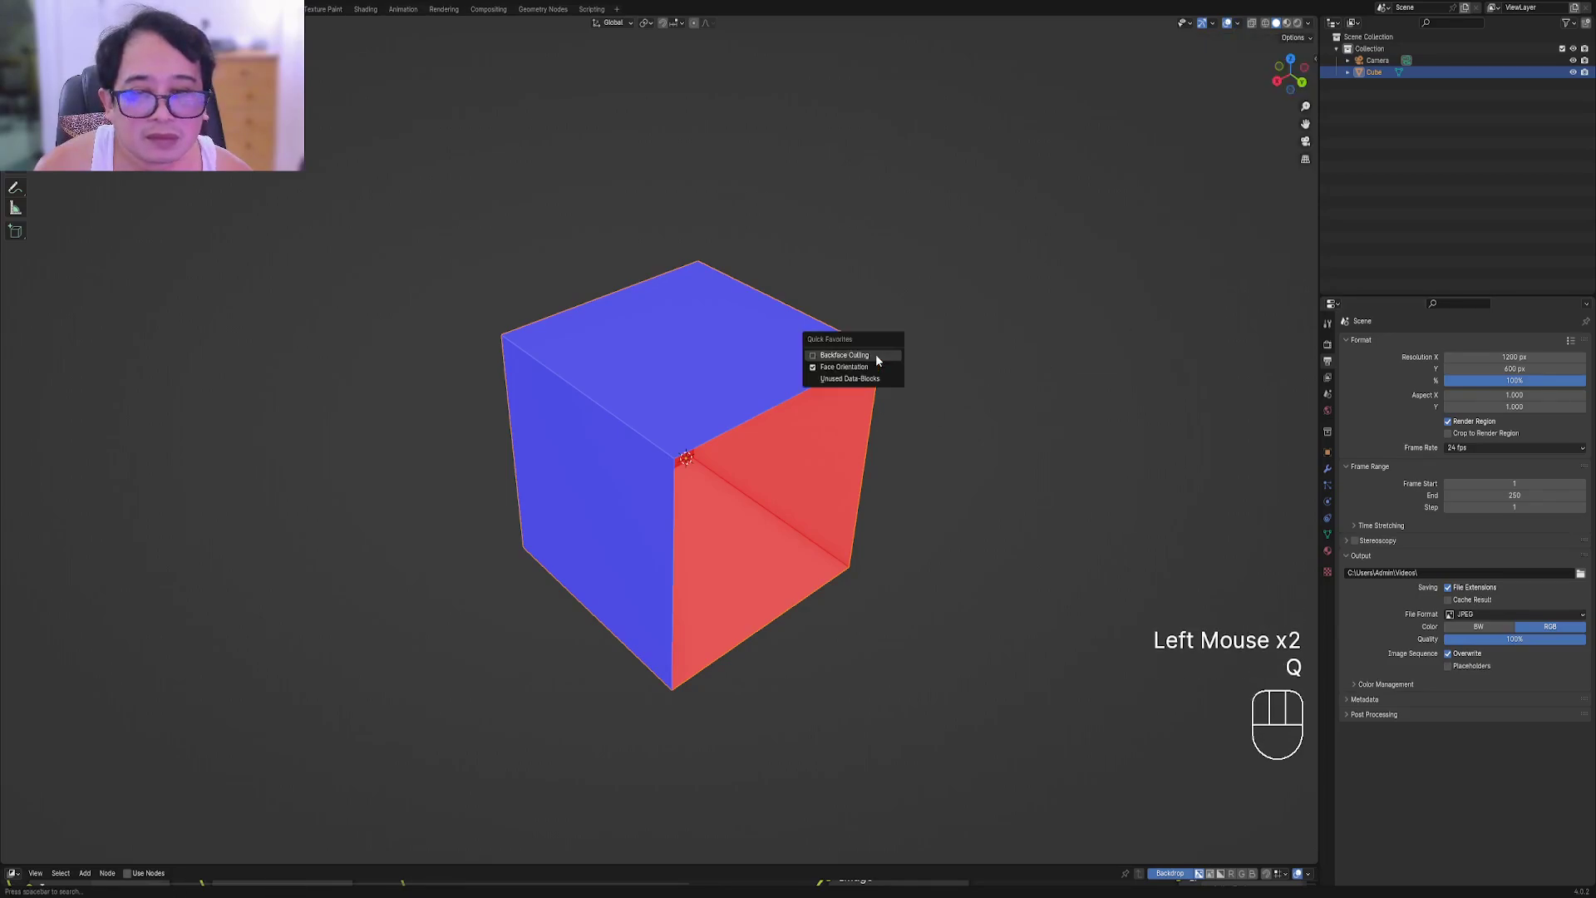
click(875, 363)
mouse_move(917, 368)
middle_down()
mouse_move(906, 330)
mouse_move(905, 365)
mouse_move(602, 183)
middle_up()
key(q)
click(904, 314)
key(q)
click(904, 325)
key(q)
click(904, 366)
key(q)
click(905, 353)
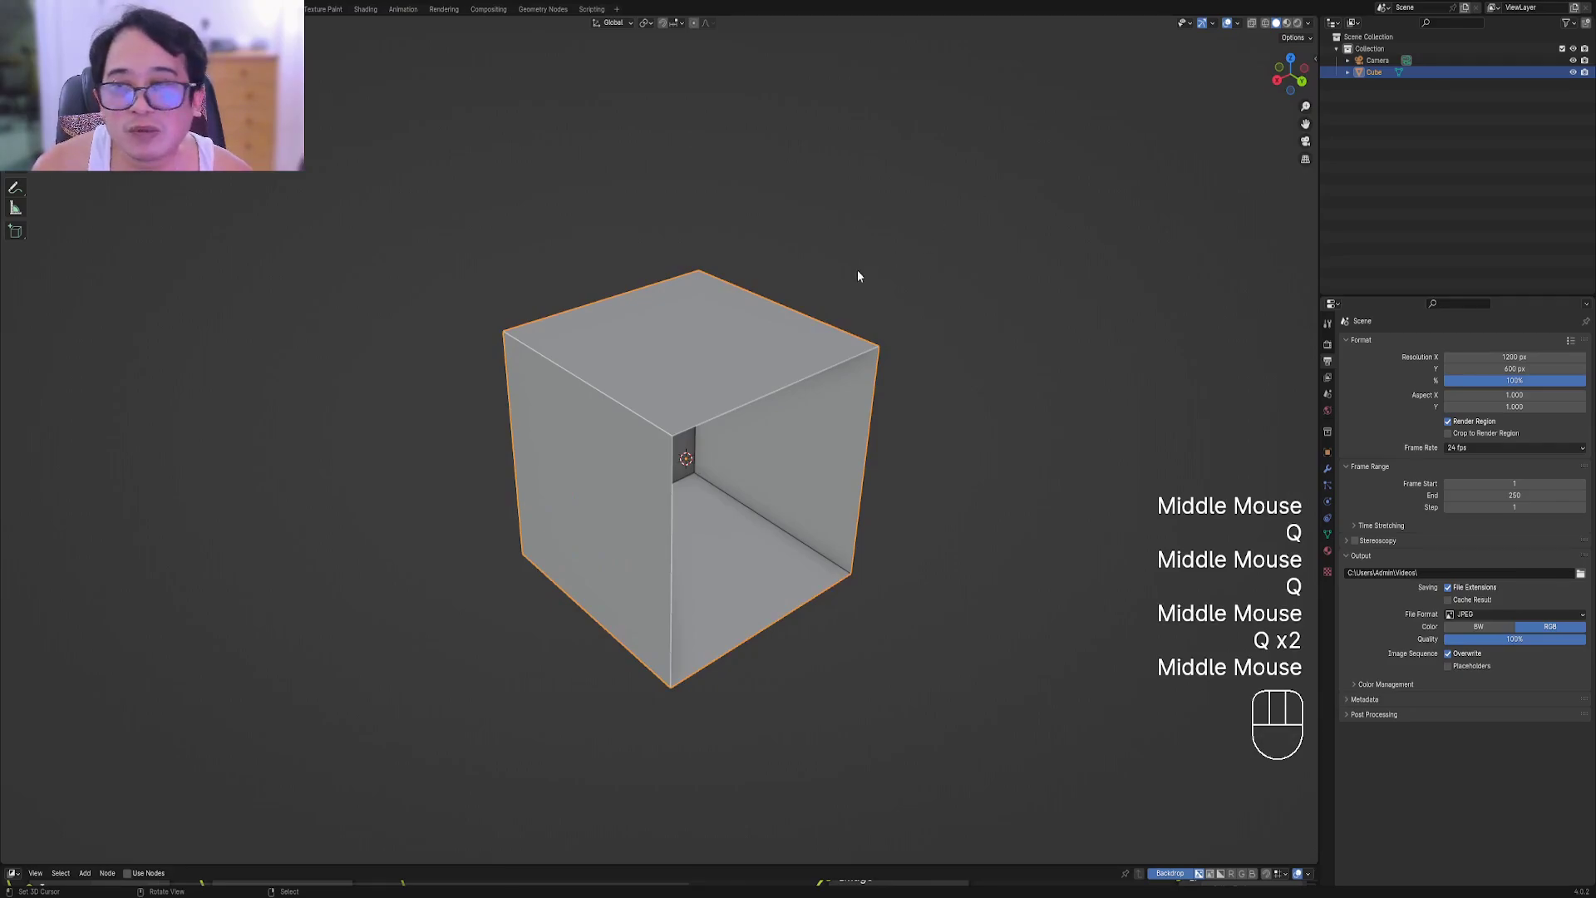
key(Tab)
key(Tab)
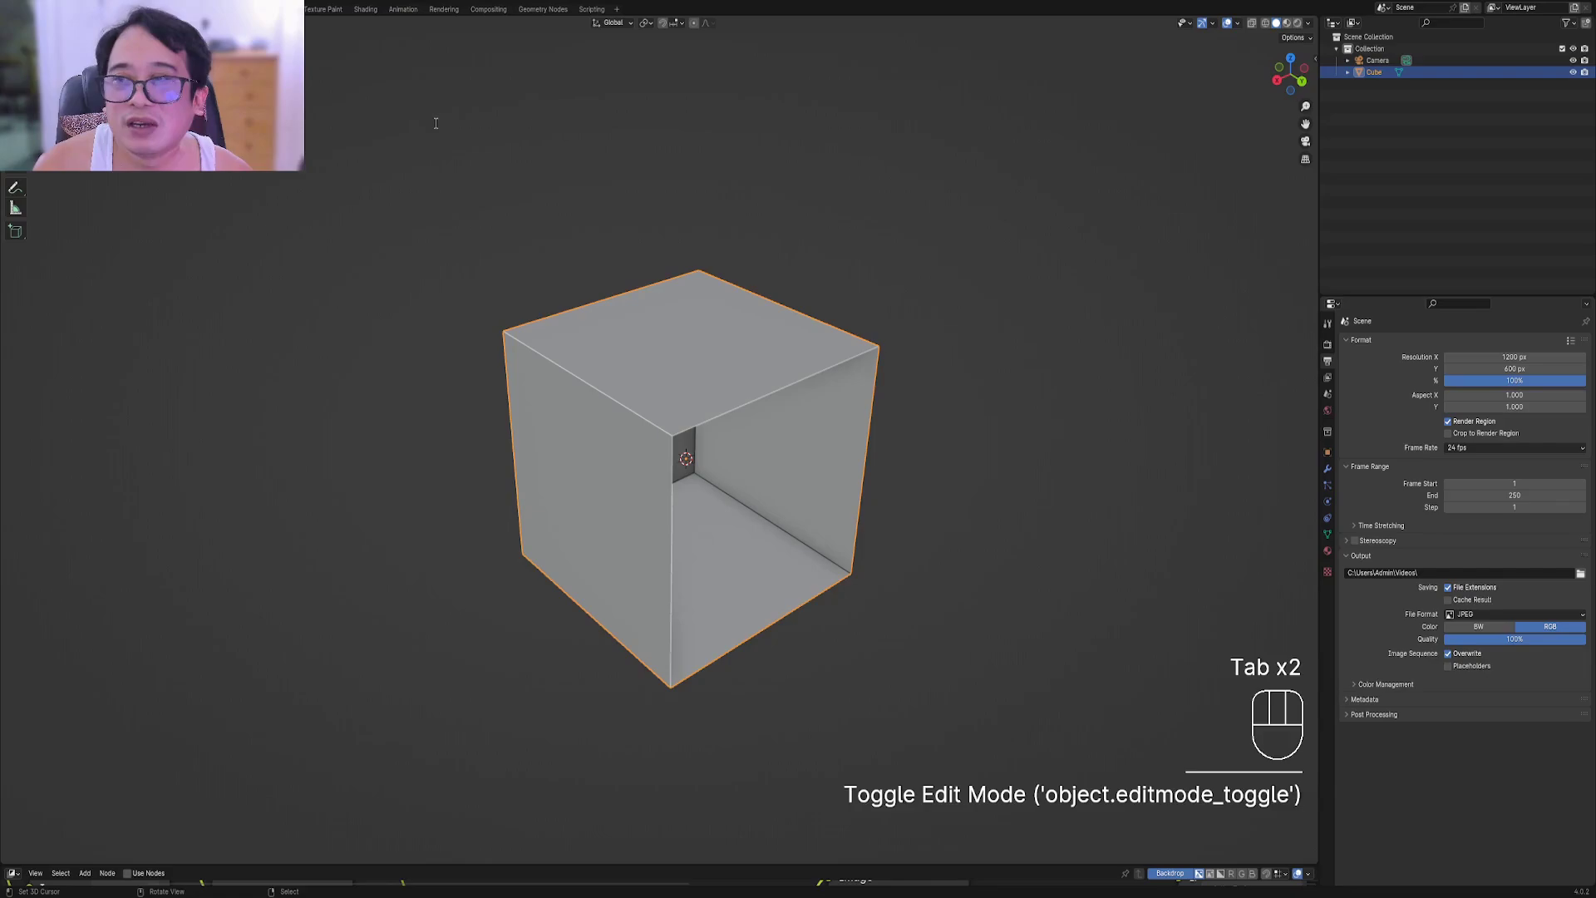
Delete the old cube and add a new mesh cube at the centre
right_click(740, 356)
key(x)
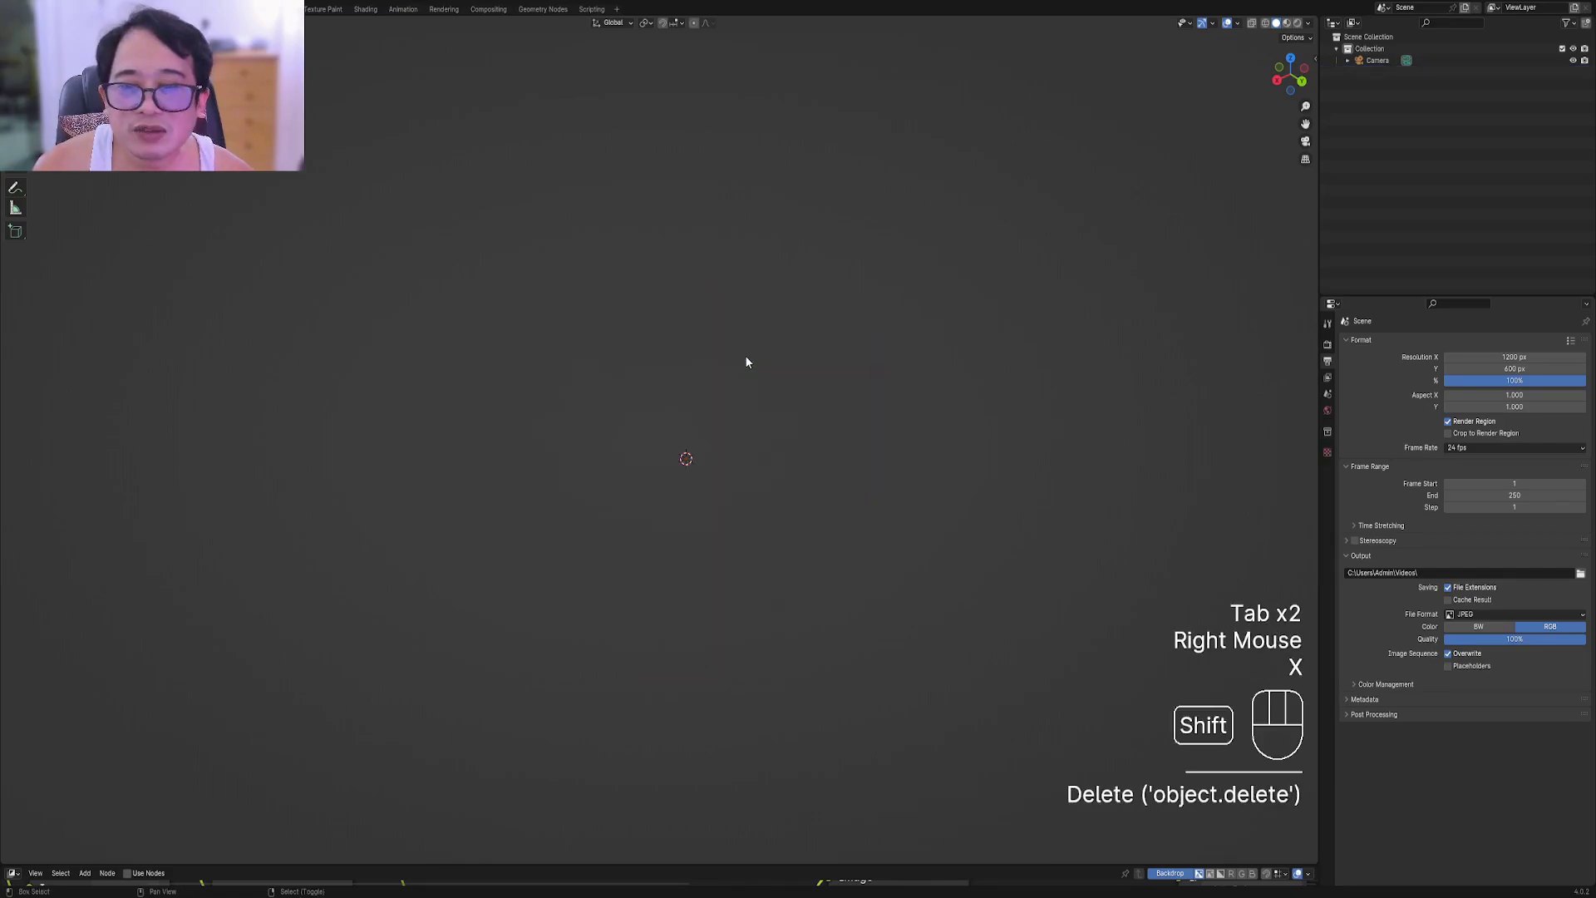
key(shift+a)
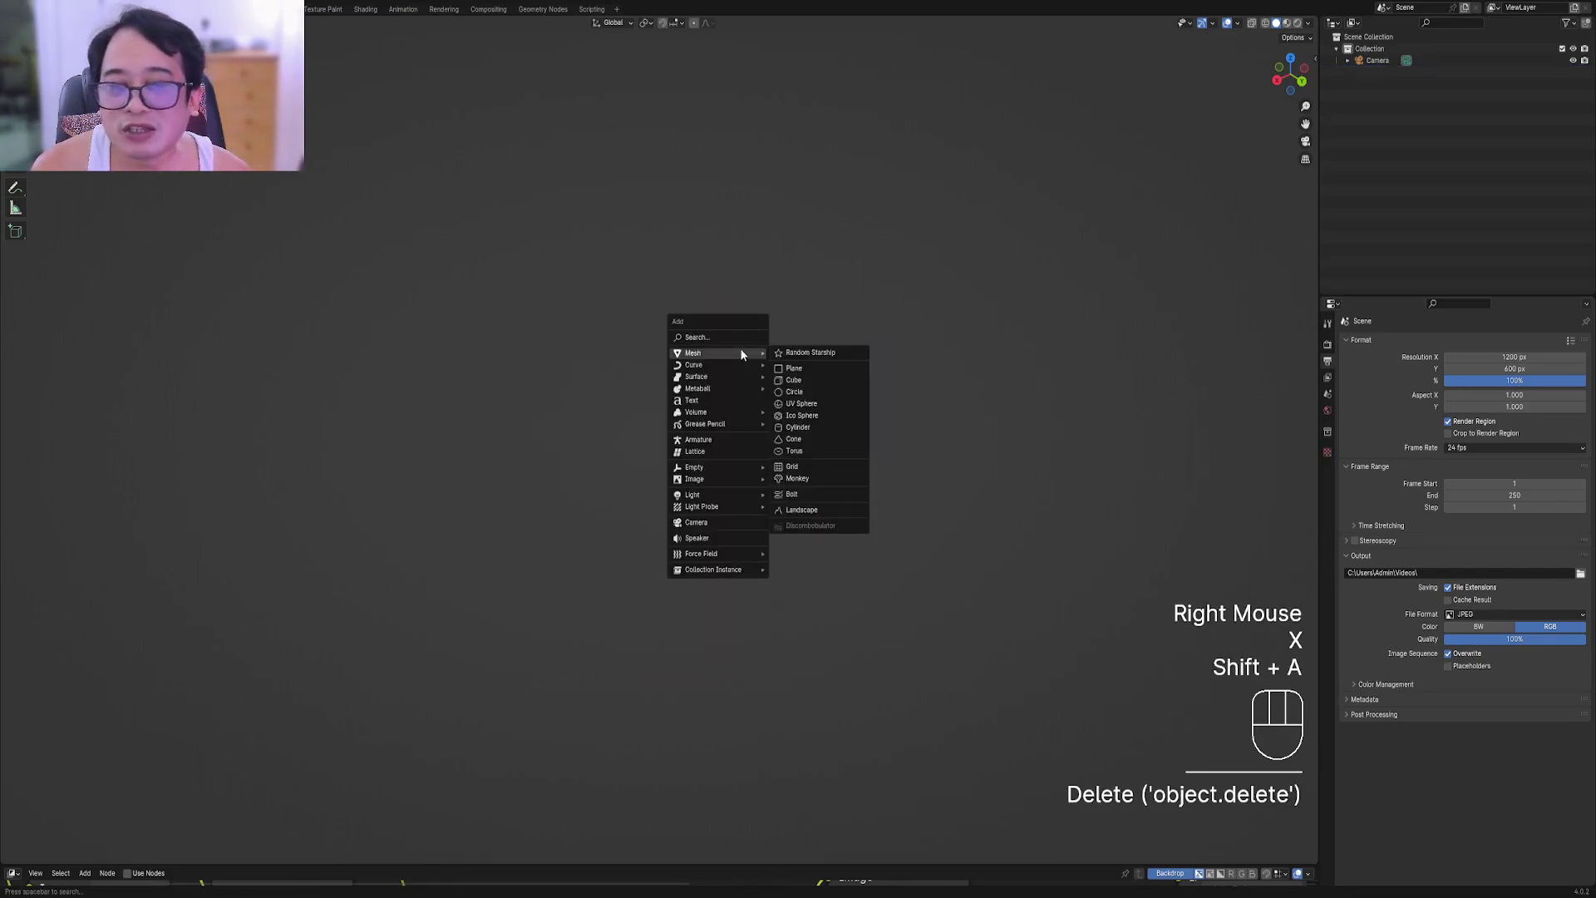
click(797, 382)
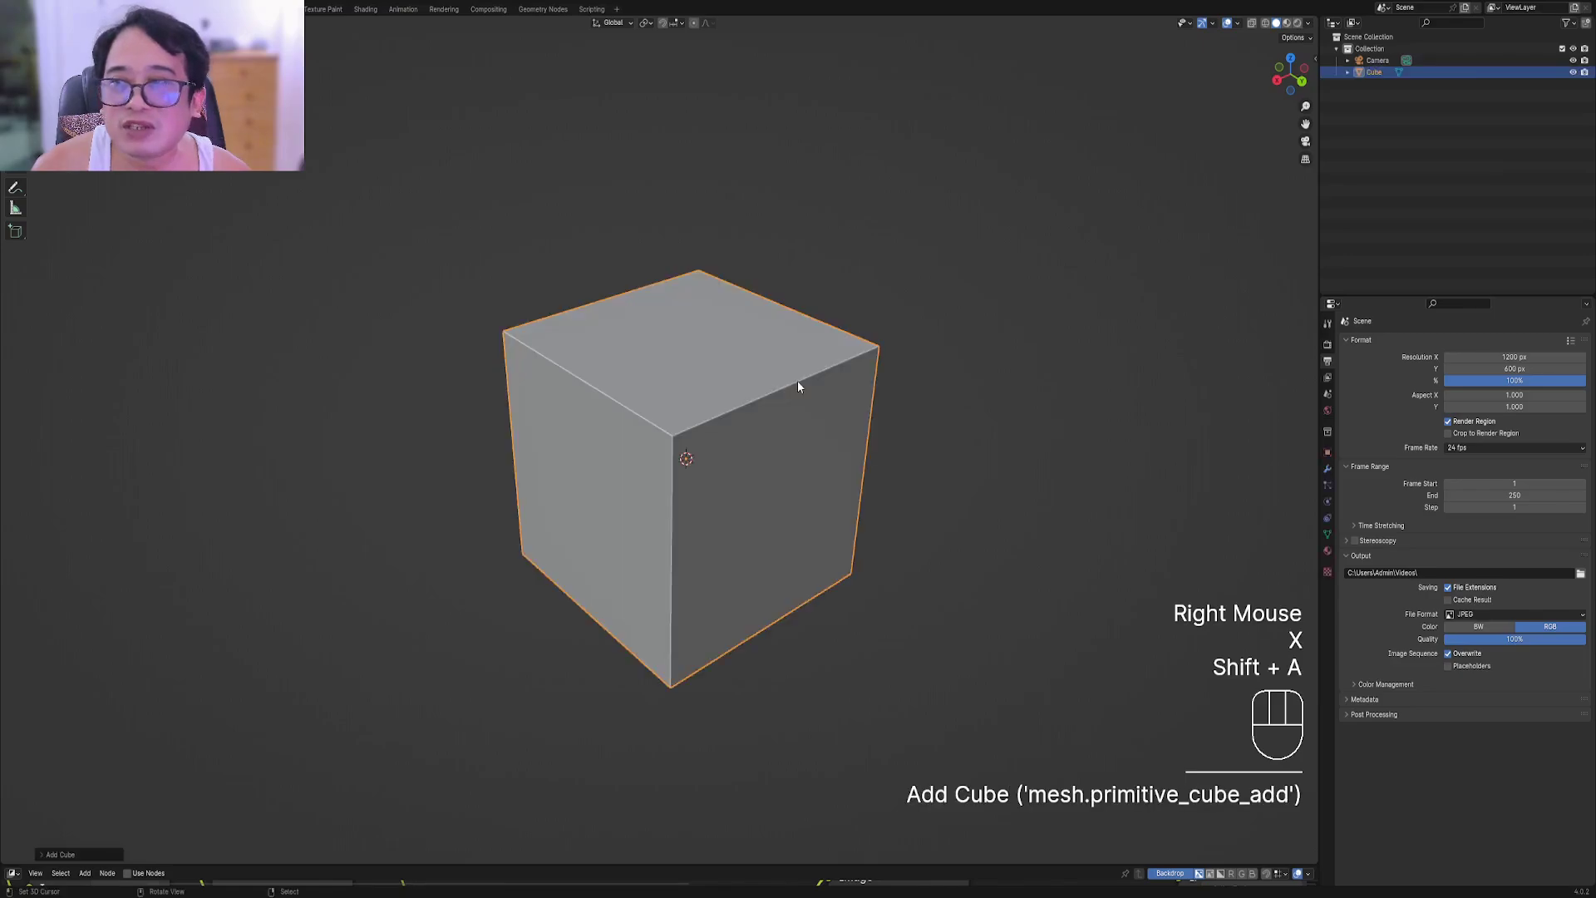
scroll(798, 380, down, 2)
scroll(789, 399, down, 2)
Scale the new cube up over several passes and bring up the Apply transforms menu
key(s)
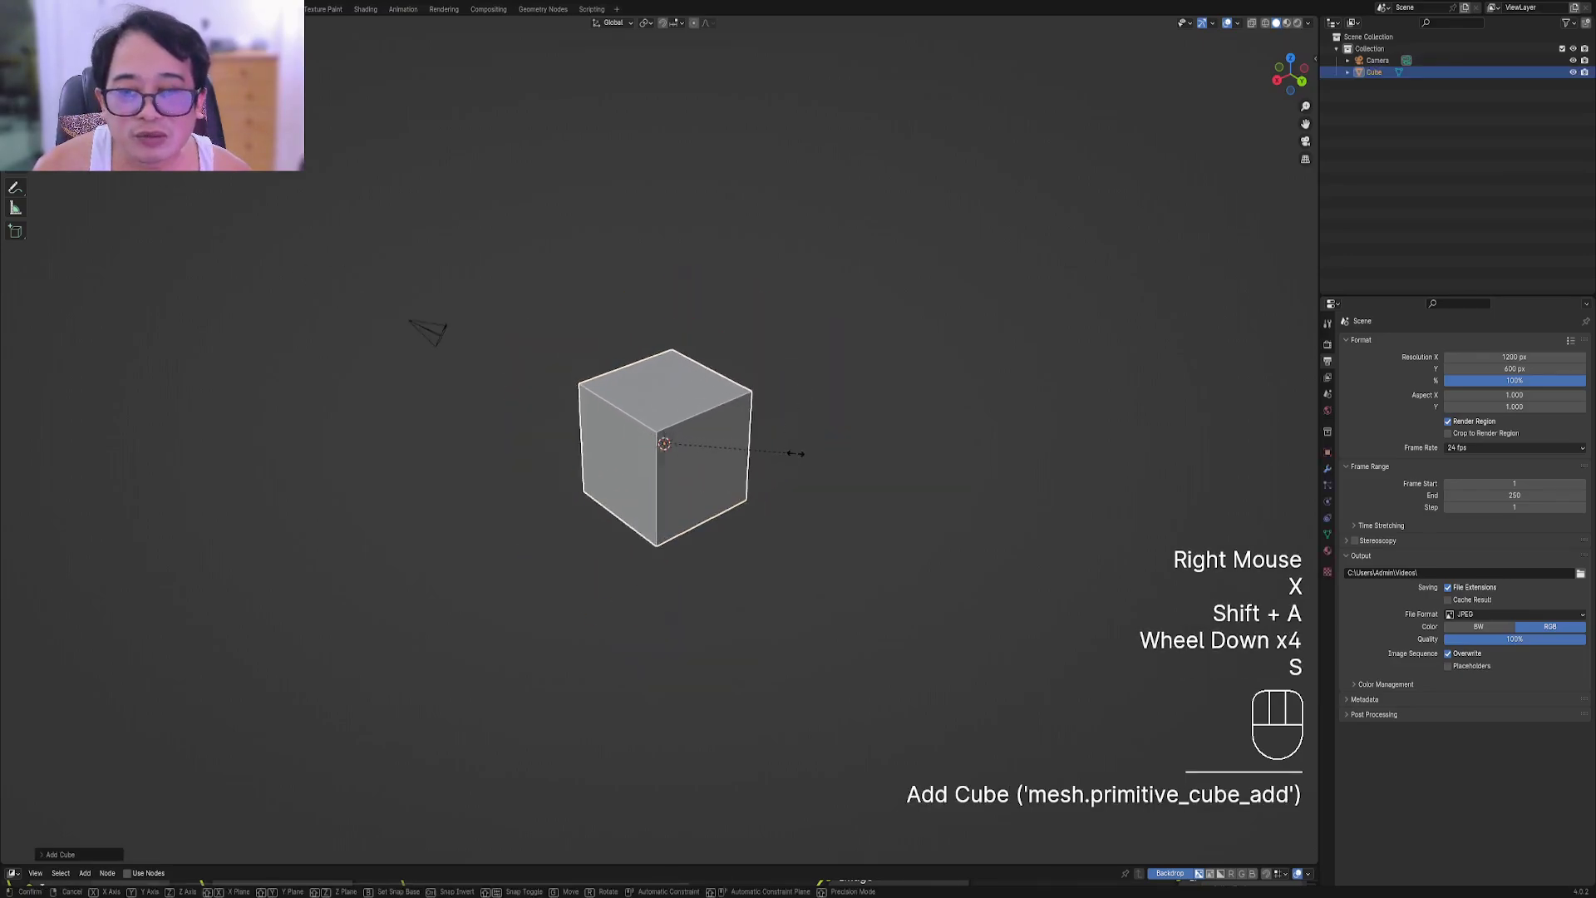
click(820, 429)
scroll(820, 429, down, 1)
key(s)
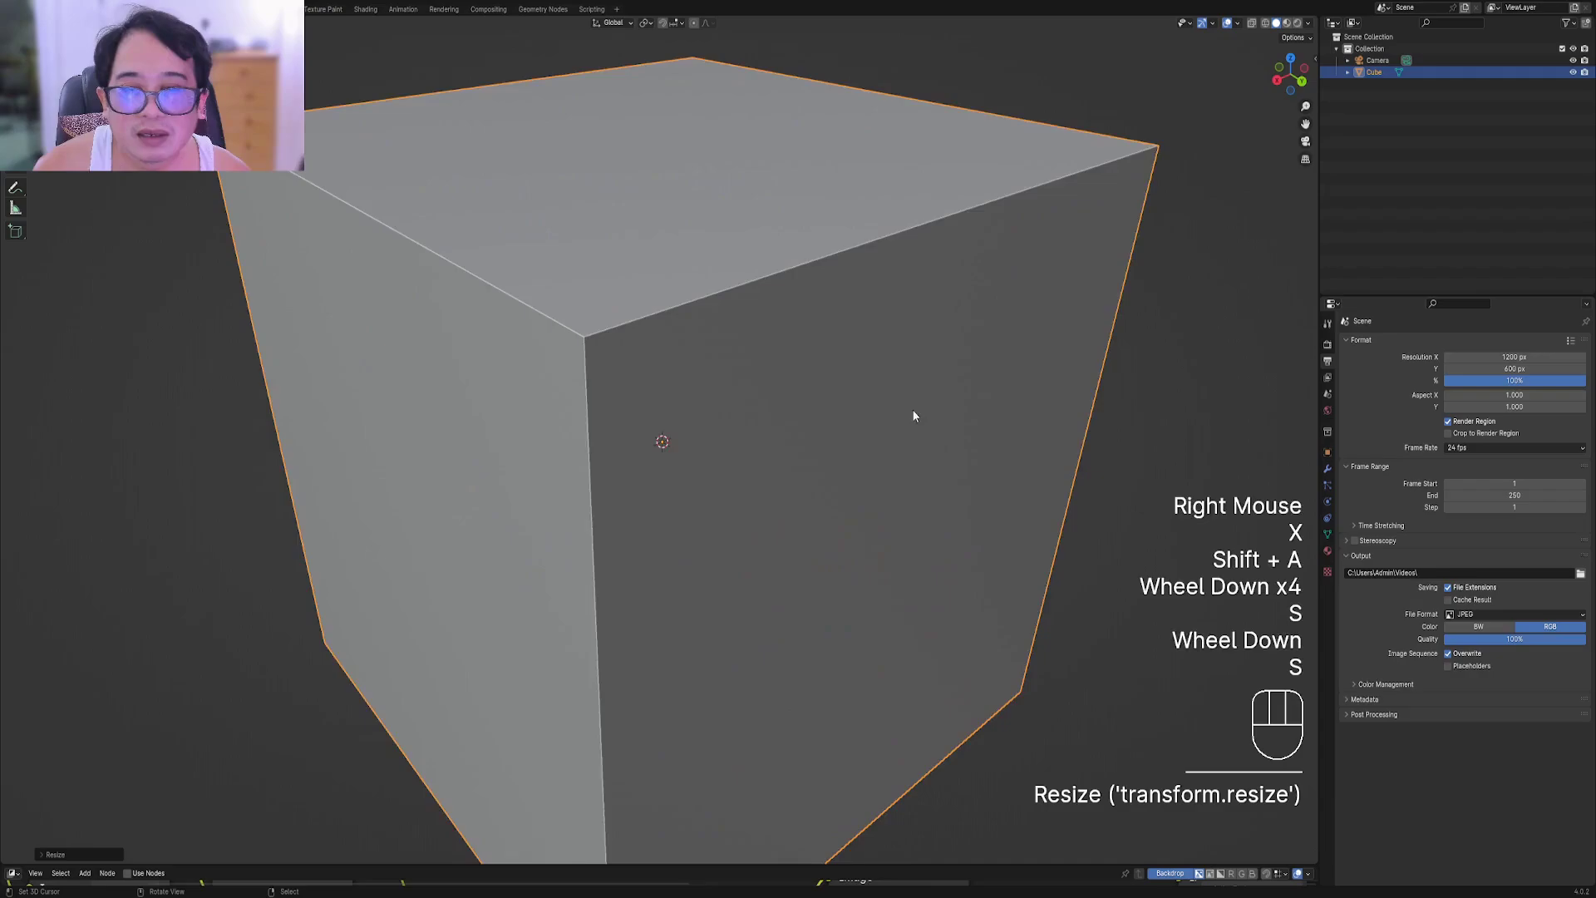
scroll(874, 424, down, 3)
scroll(820, 429, down, 1)
key(s)
scroll(784, 426, down, 2)
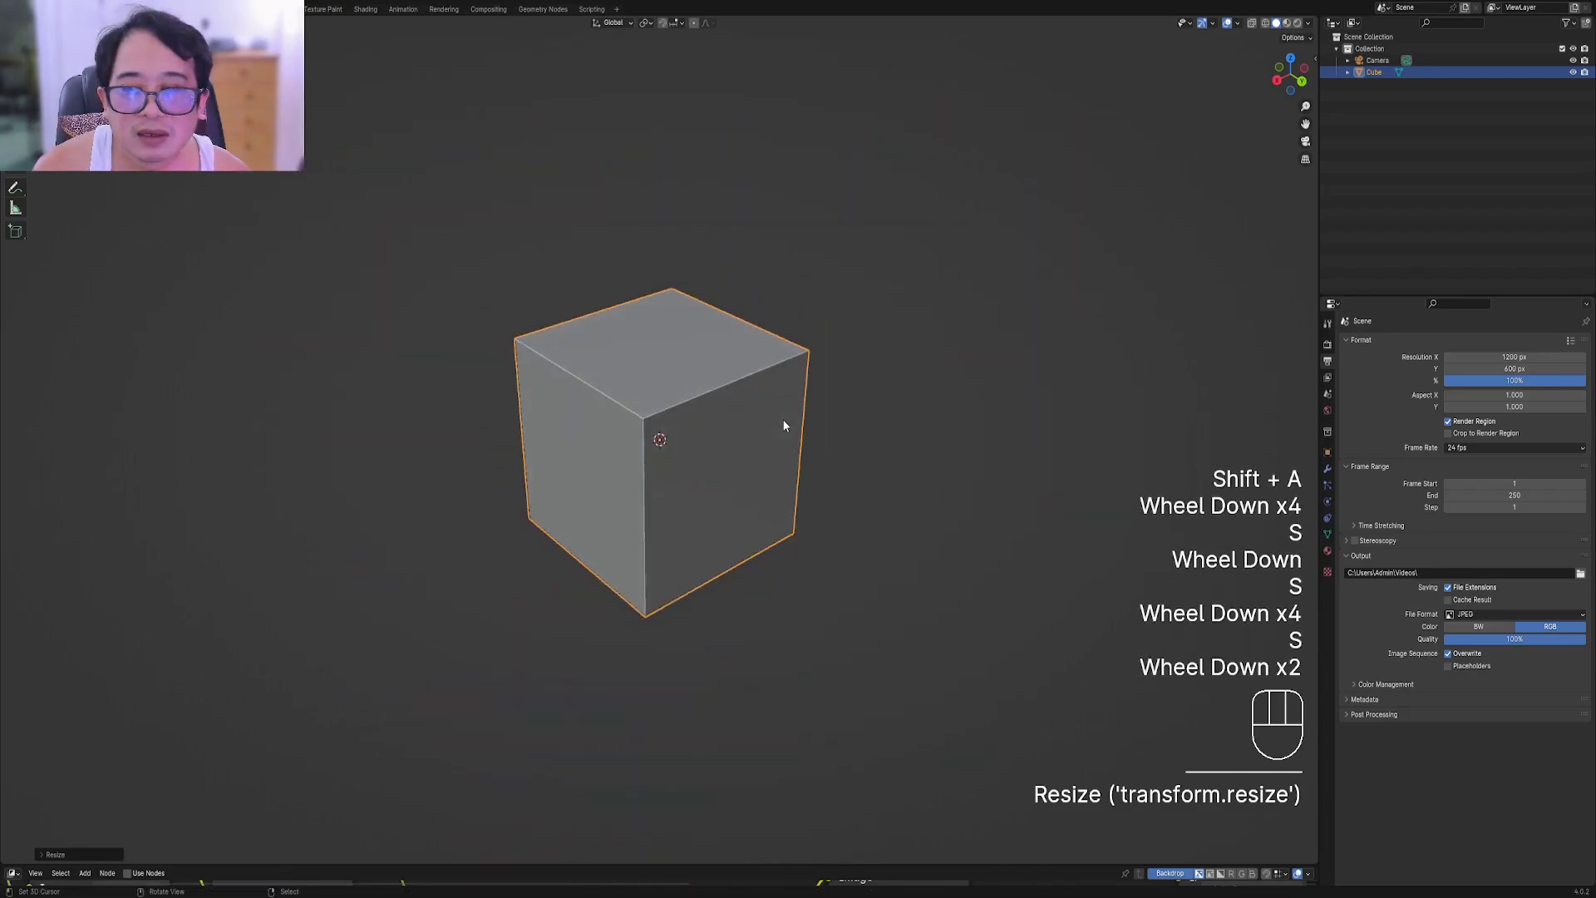
key(s)
scroll(749, 428, down, 2)
scroll(815, 430, up, 2)
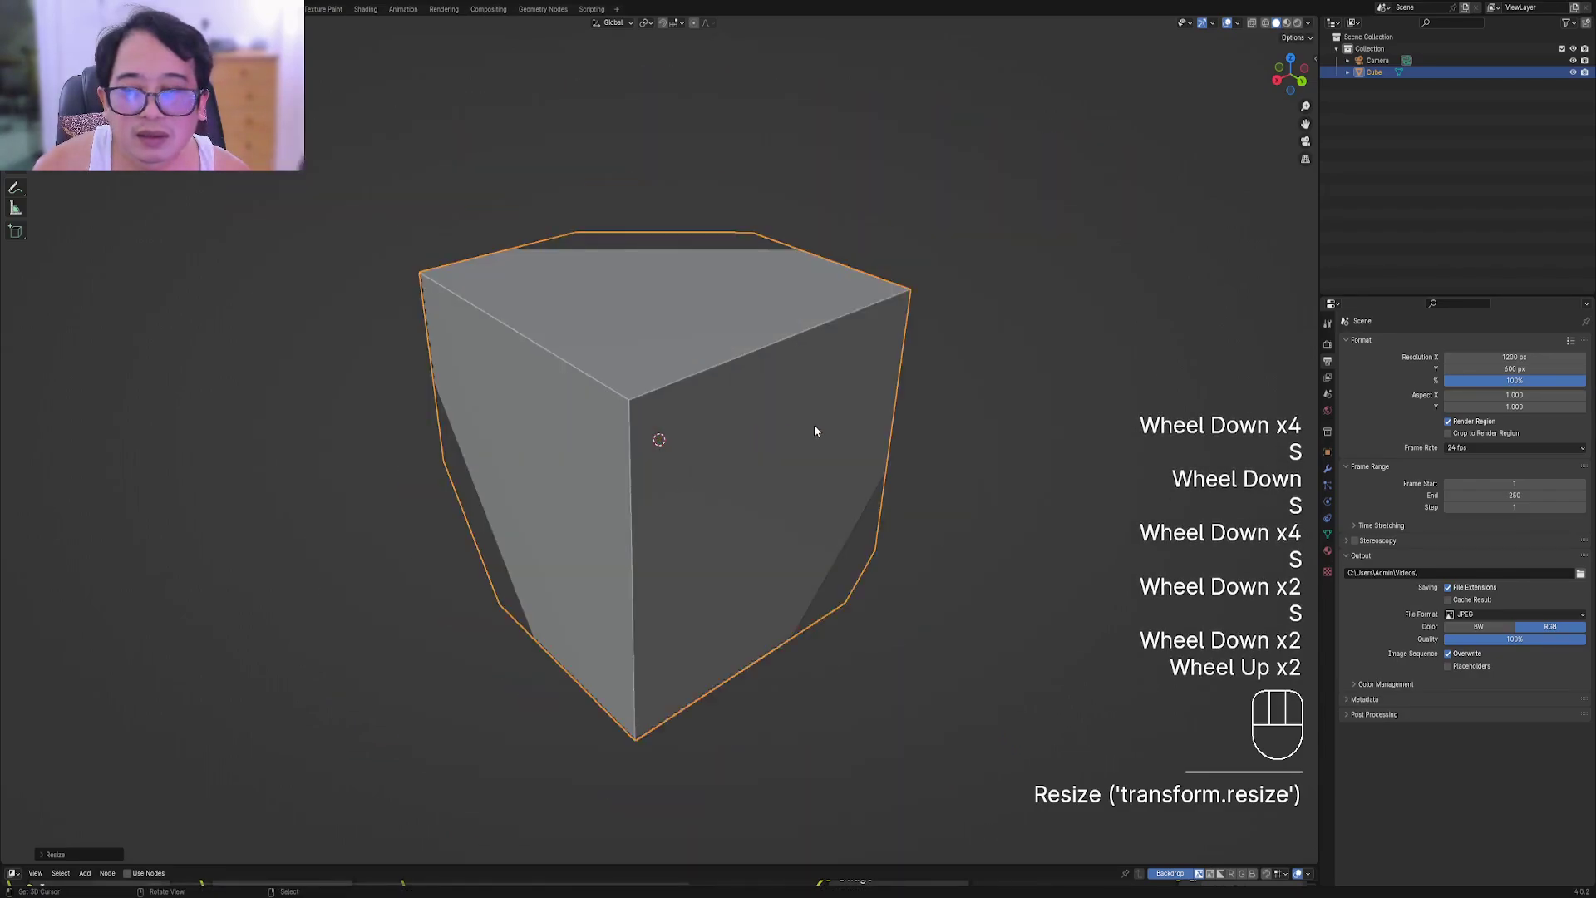
key(s)
scroll(823, 429, up, 2)
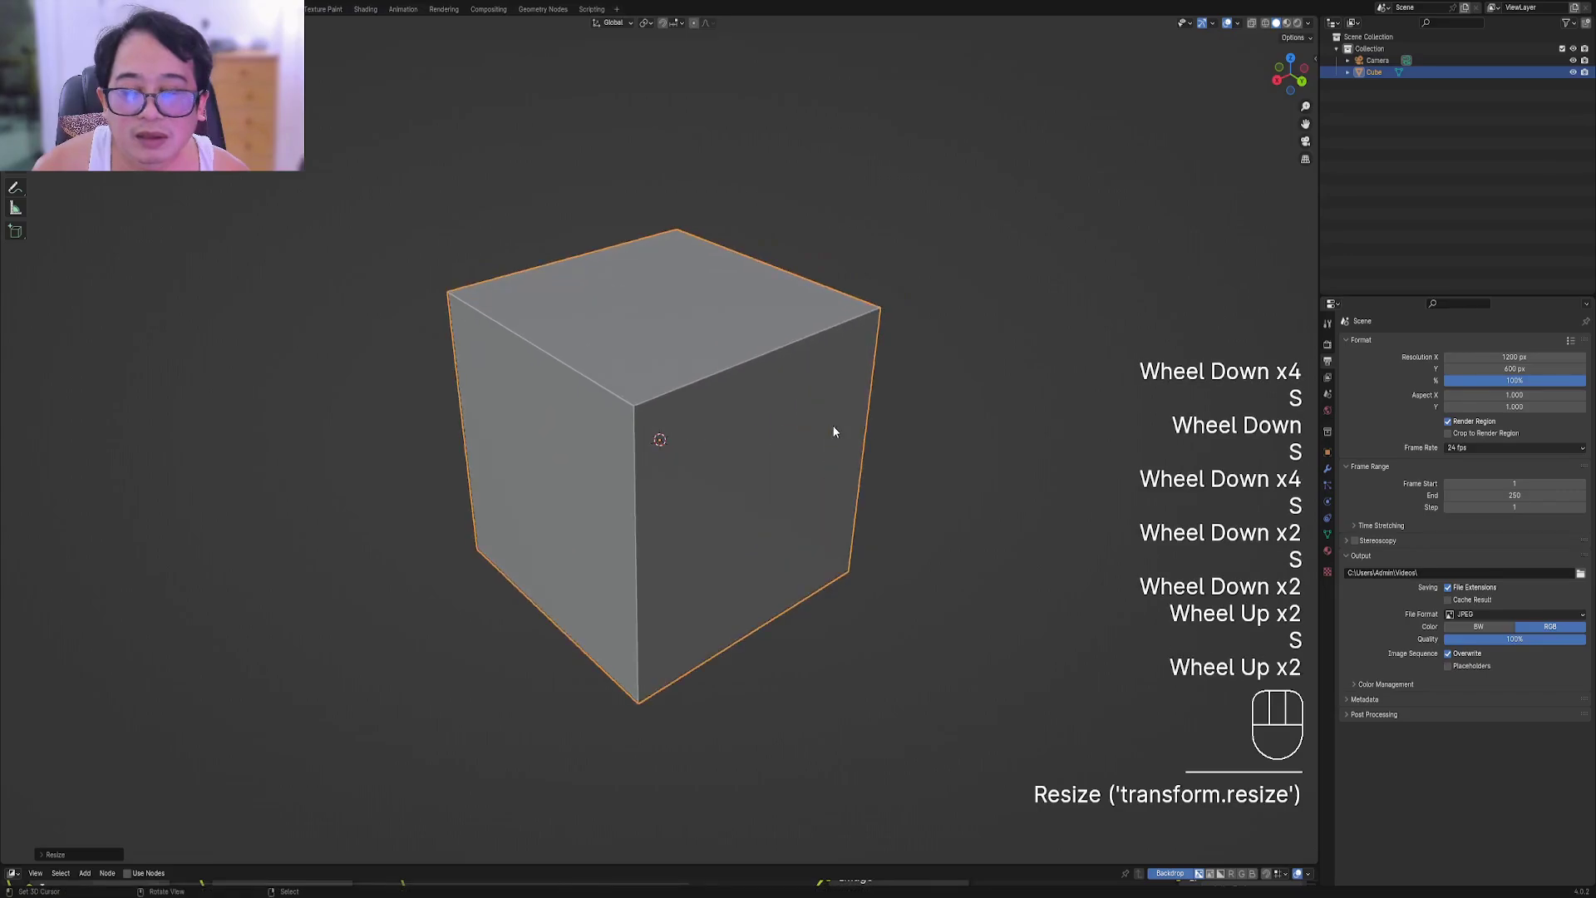
key(s)
click(839, 425)
key(ctrl+a)
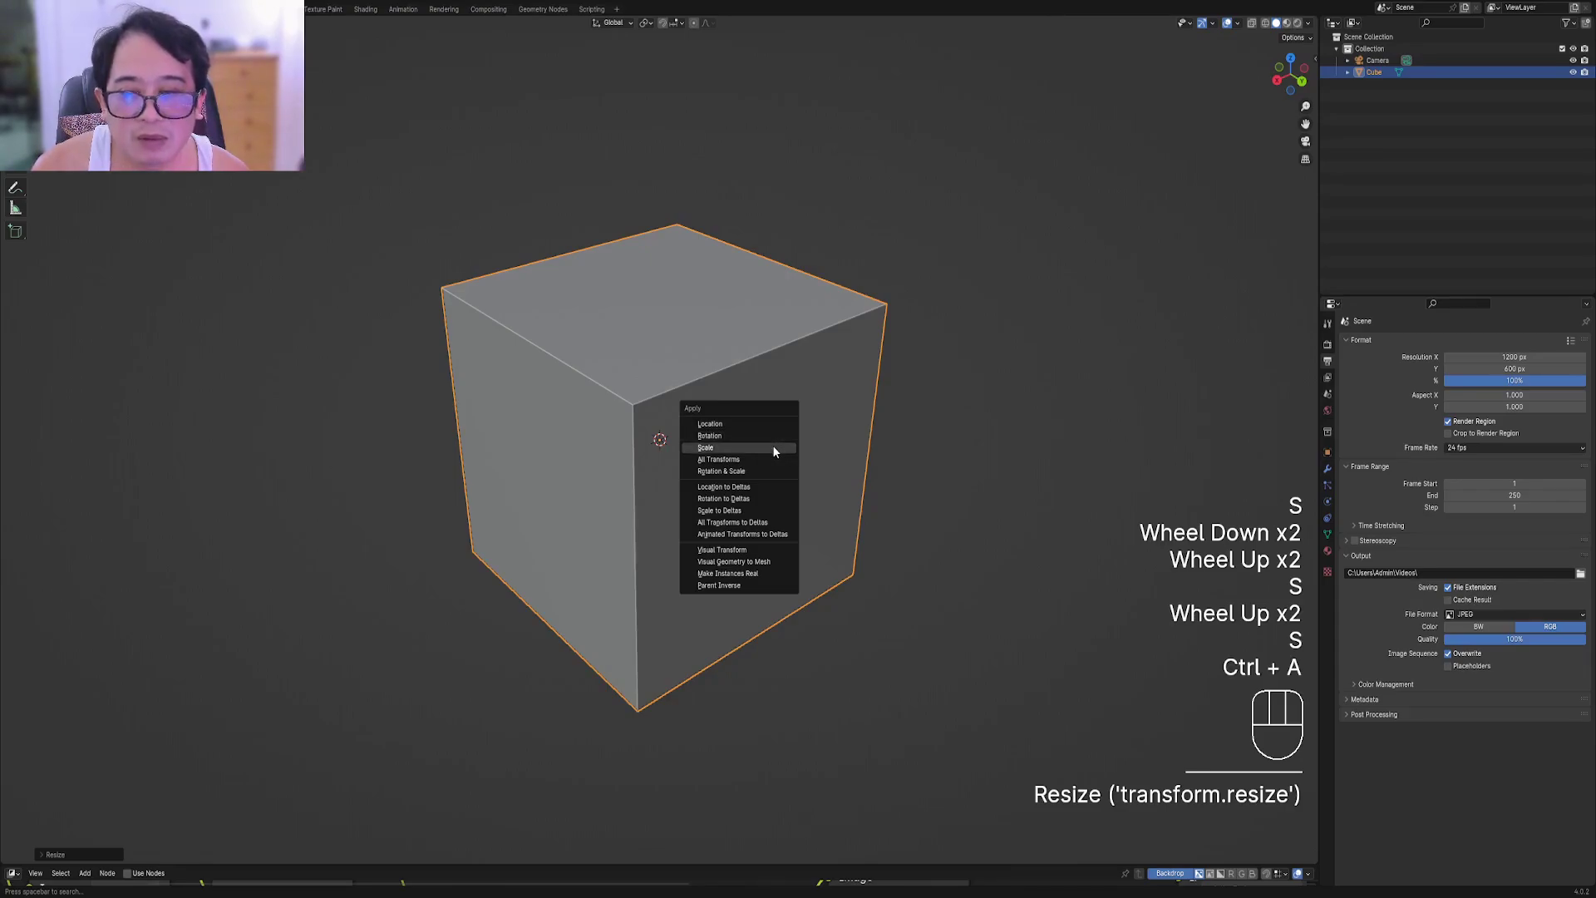
Apply the cube's scale, then cover it with Random Panels and vary the panel seed
click(772, 445)
key(Tab)
key(Tab)
key(shift+q)
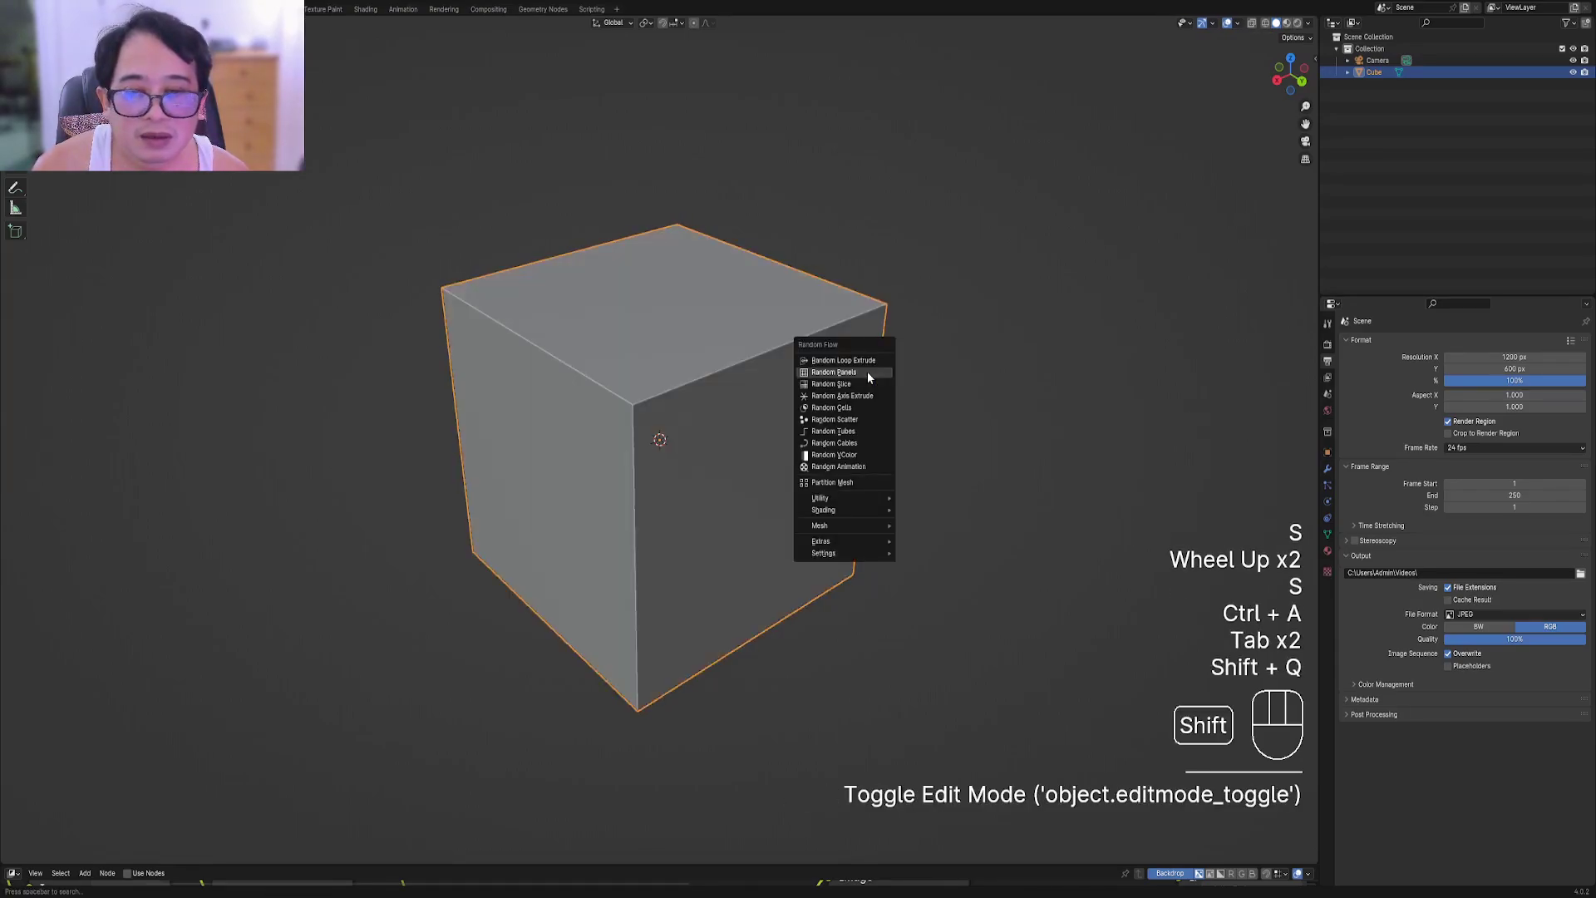
click(834, 372)
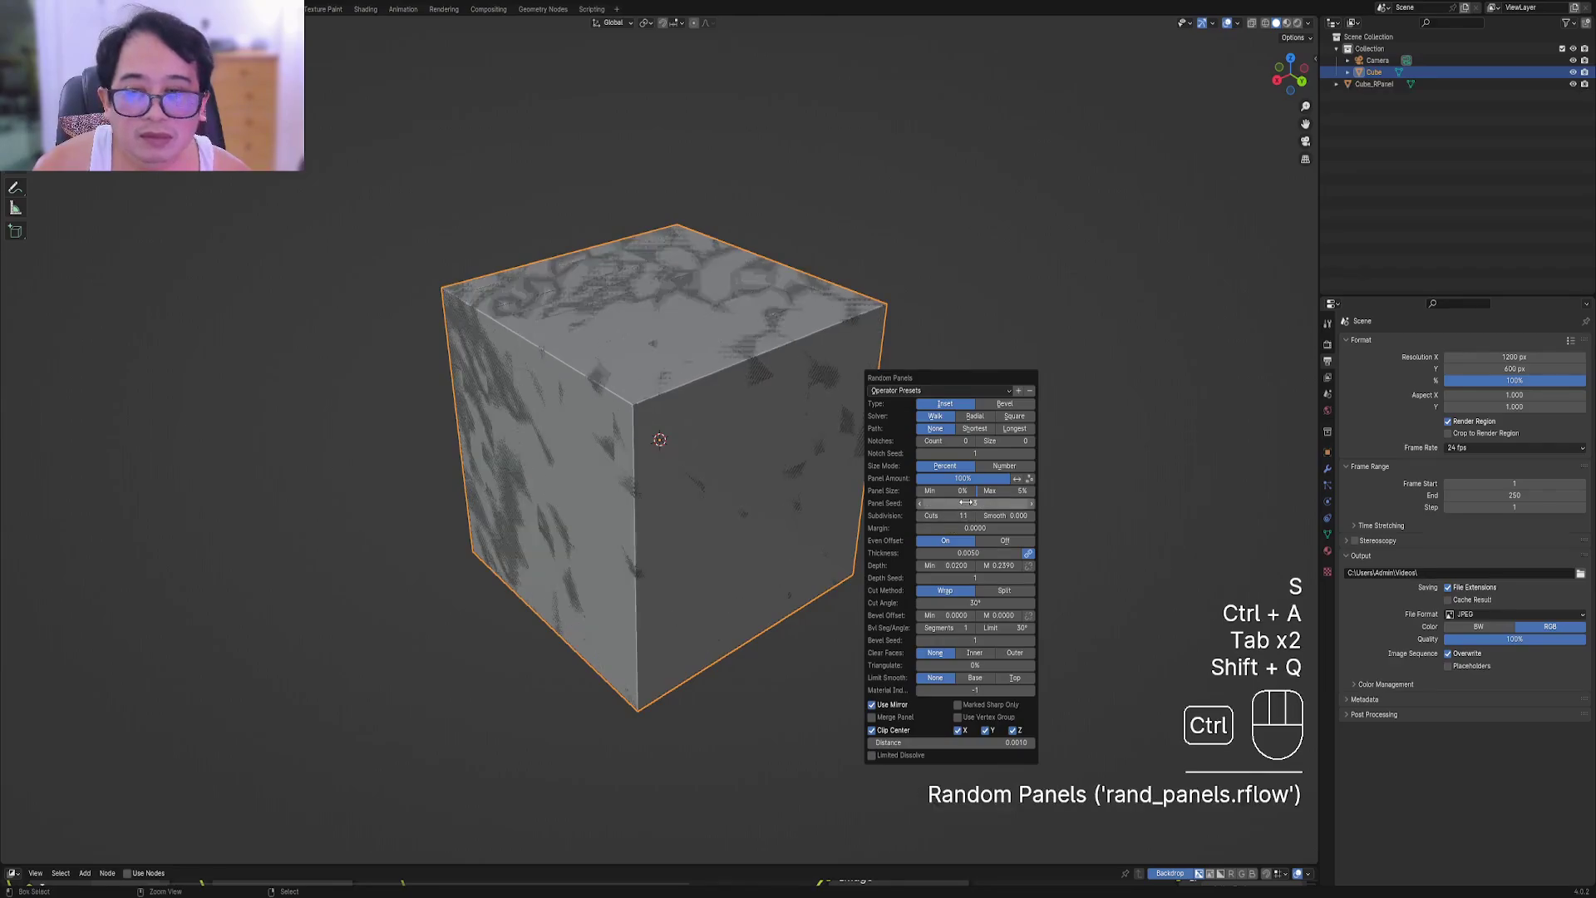
ctrl+drag(968, 501, 987, 502)
key(F9)
key(F9)
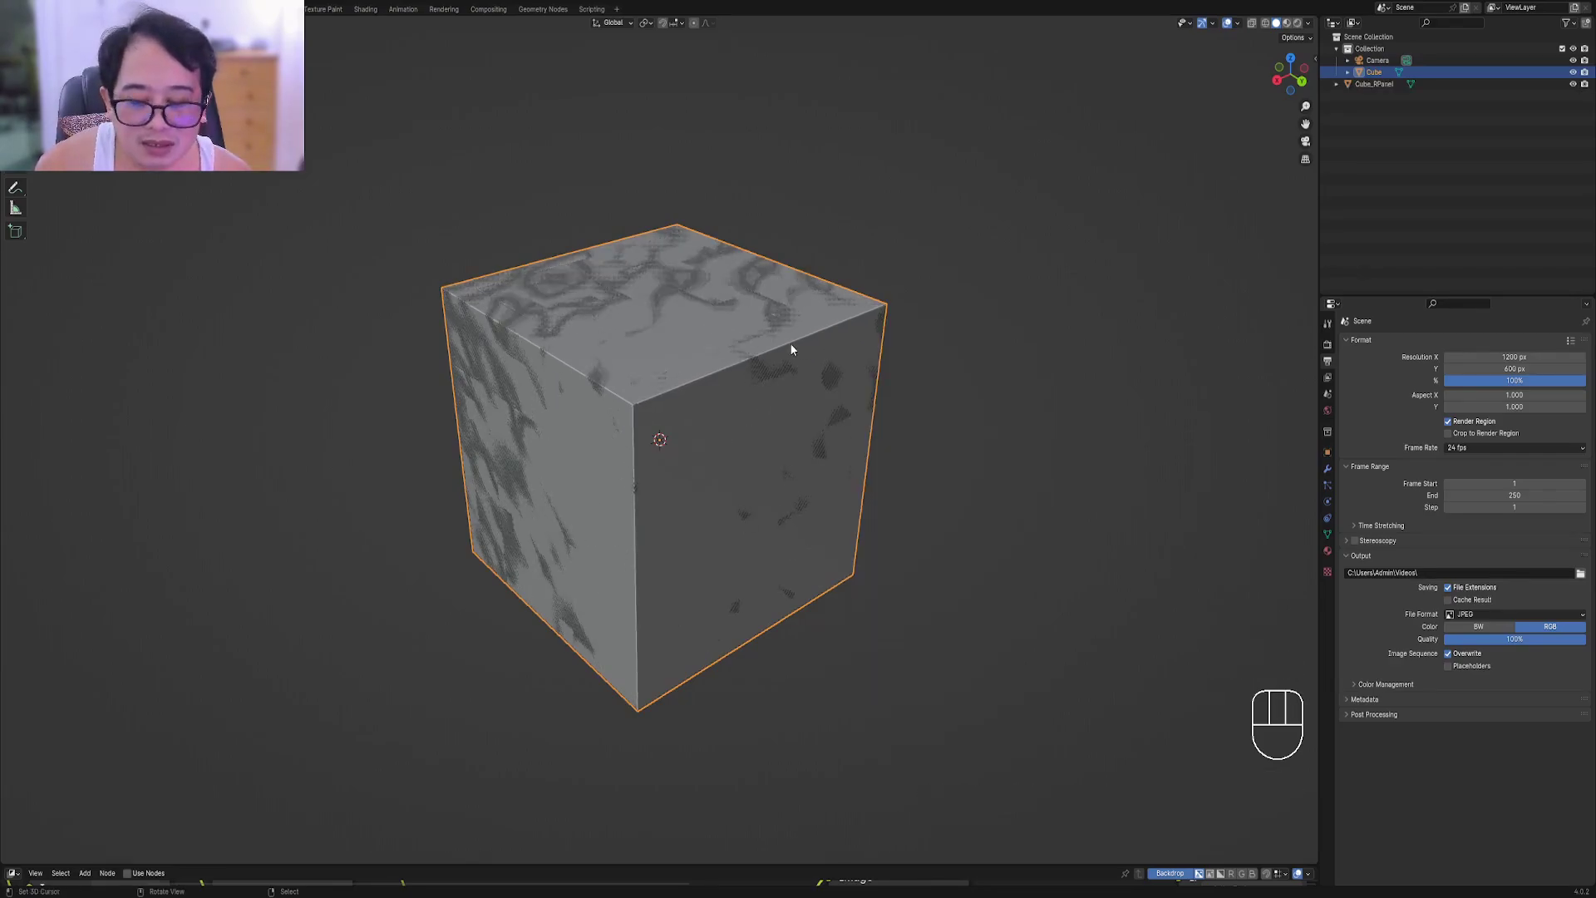
key(F9)
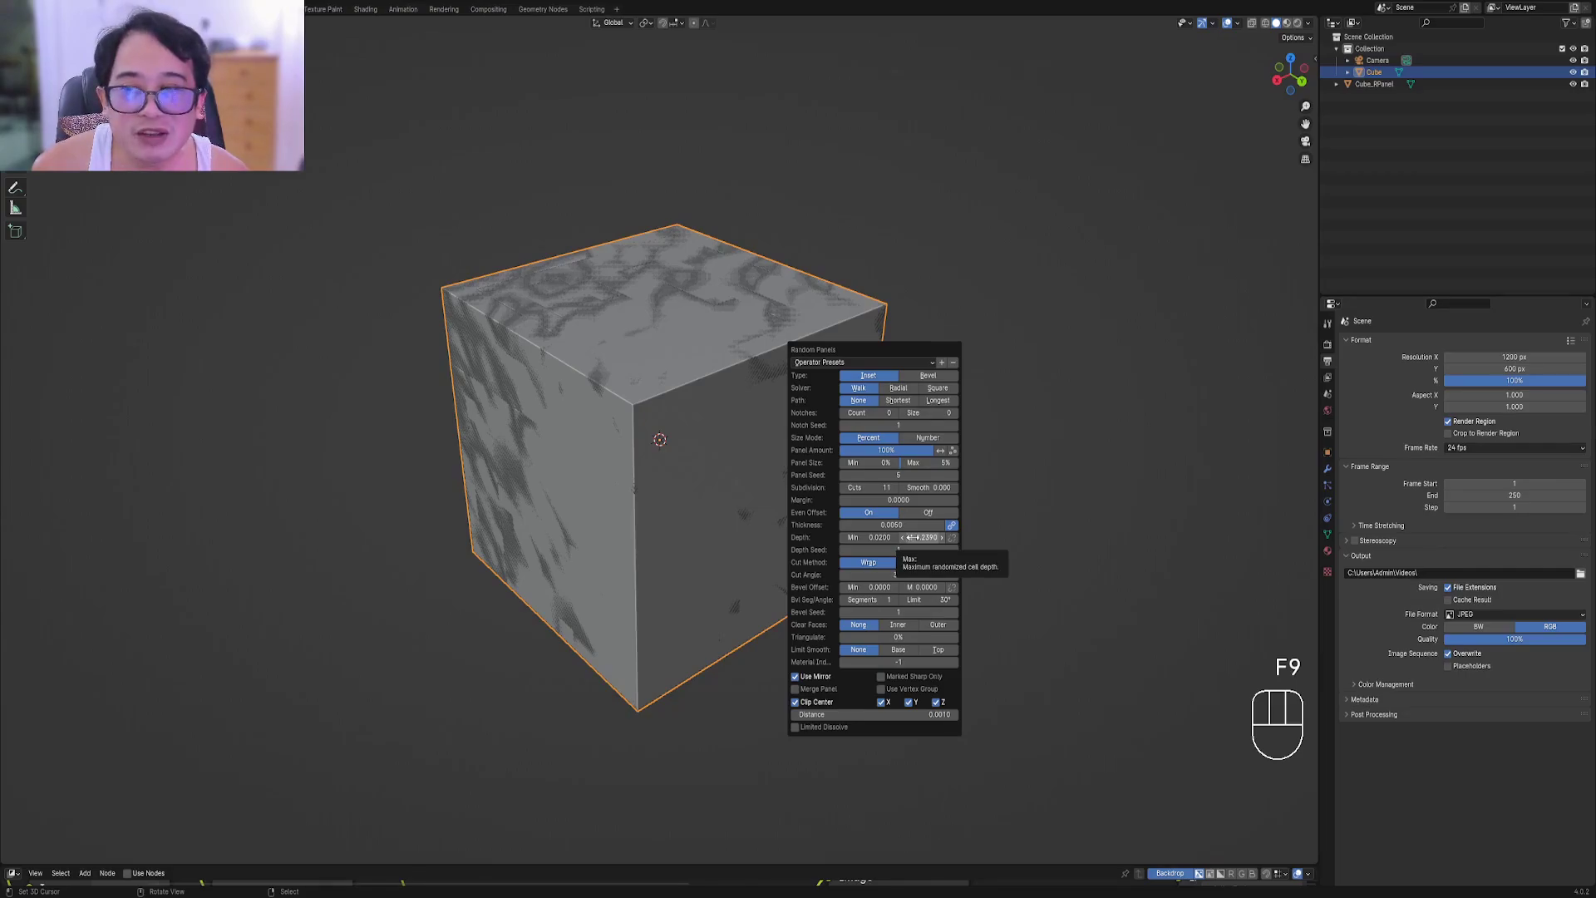
Increase the panels' Depth Max from 4.2380 to 5.0720 and orbit to inspect them
mouse_move(923, 537)
mouse_down()
mouse_move(948, 536)
mouse_move(905, 544)
mouse_up()
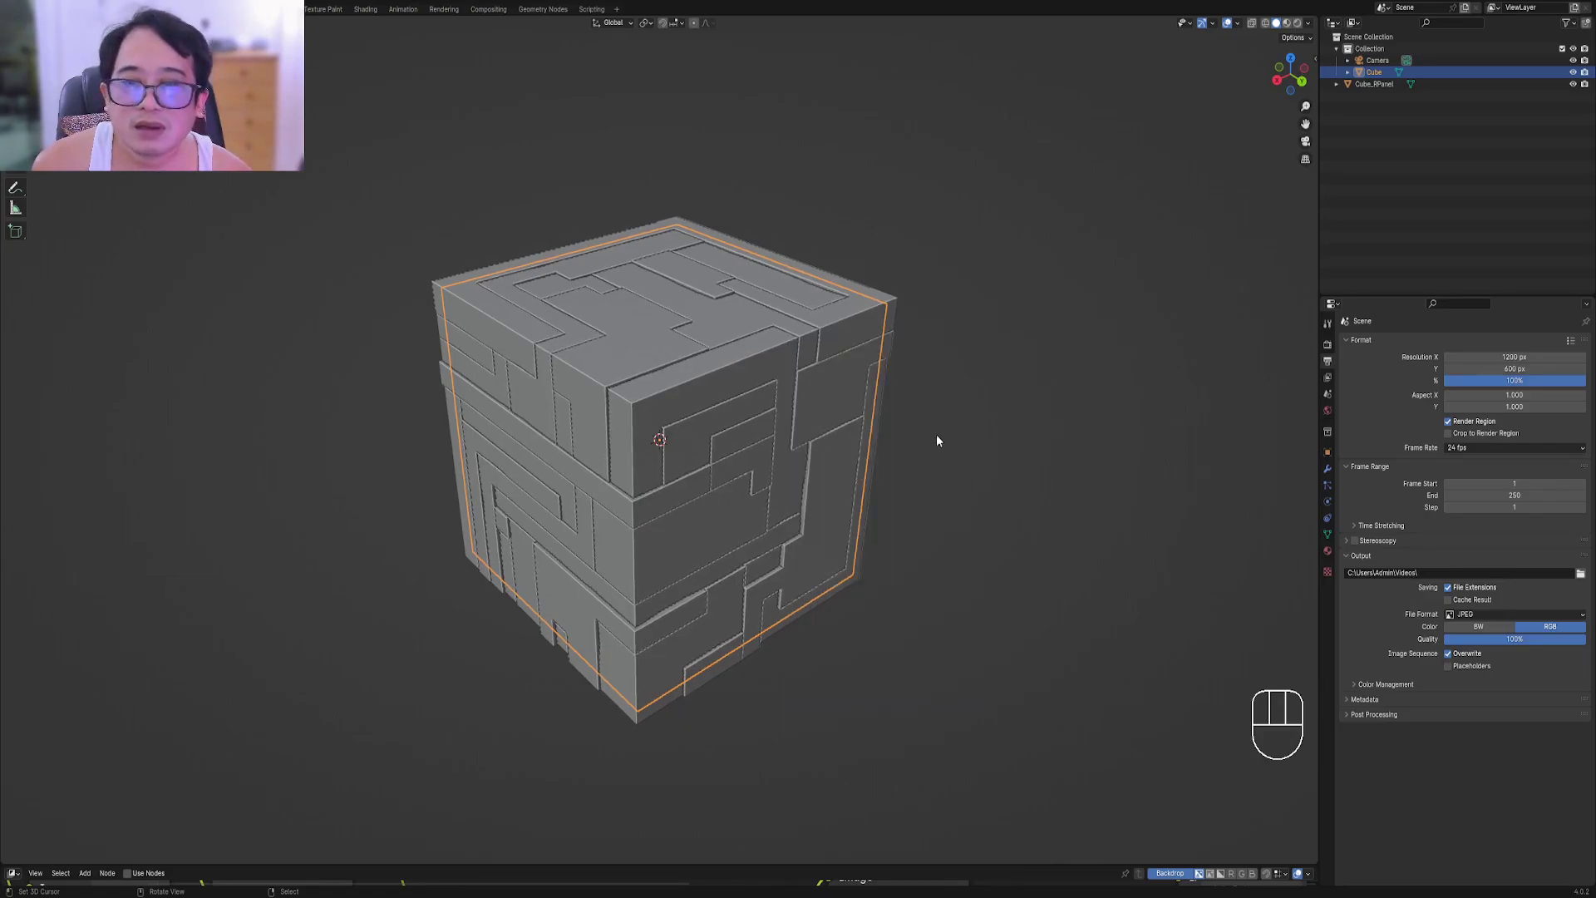
middle_drag(937, 439, 836, 440)
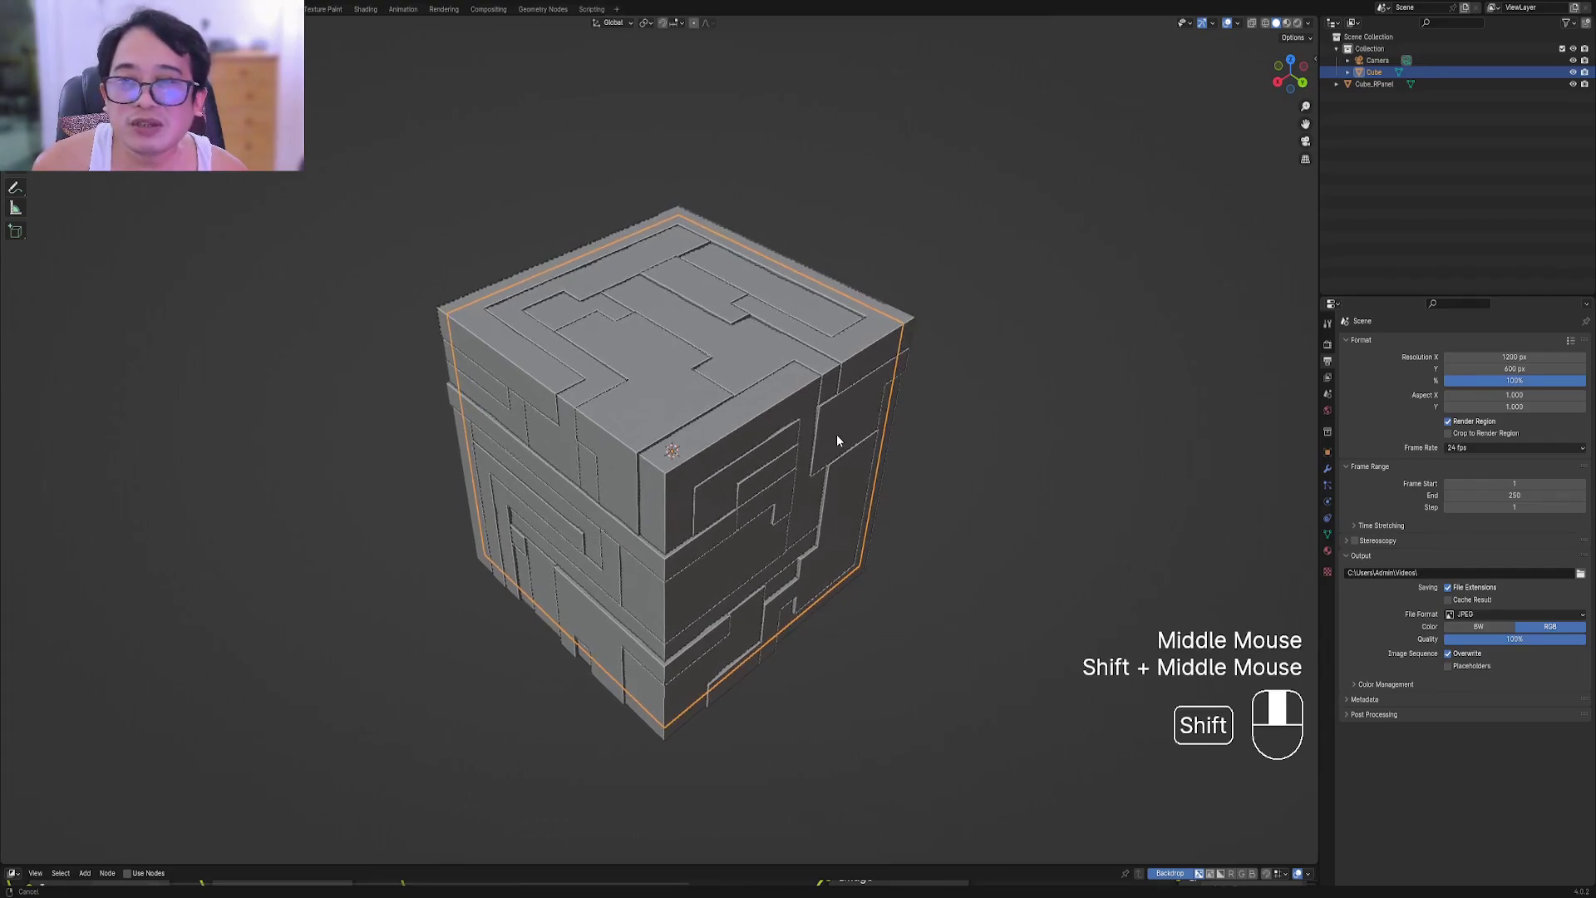